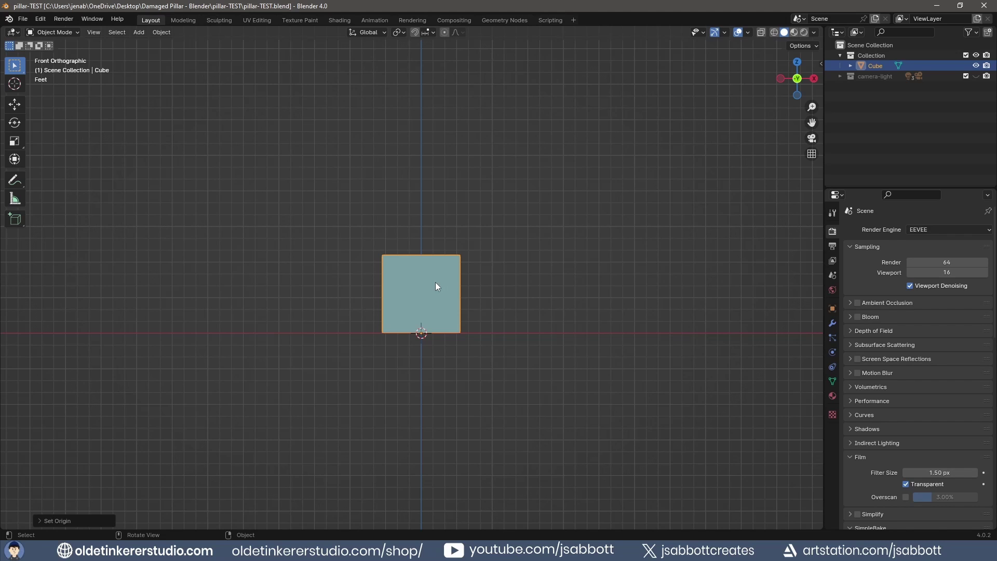
Stretch the cube to three times its height along Z
{"action": "key", "text": "s"}
{"action": "key", "text": "z"}
{"action": "key", "text": "3"}
{"action": "key", "text": "Return"}
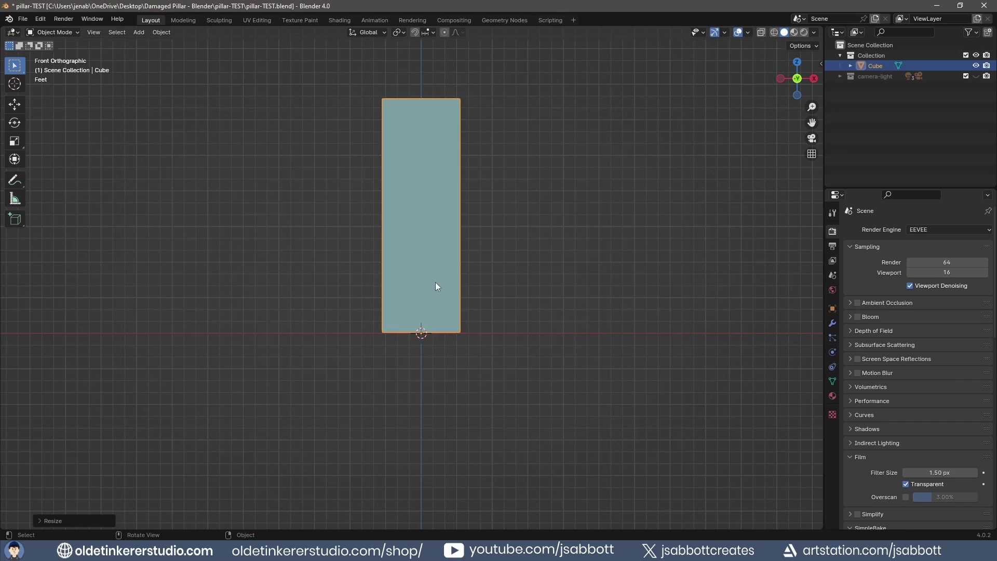
In Edit Mode, add two edge loops and scale them vertically toward the pillar's ends
{"action": "key", "text": "Tab"}
{"action": "key", "text": "ctrl+r"}
{"action": "scroll", "coordinate": [458, 301], "scroll_direction": "up", "scroll_amount": 1}
{"action": "left_click", "coordinate": [459, 301]}
{"action": "right_click", "coordinate": [459, 301]}
{"action": "key", "text": "s"}
{"action": "key", "text": "z"}
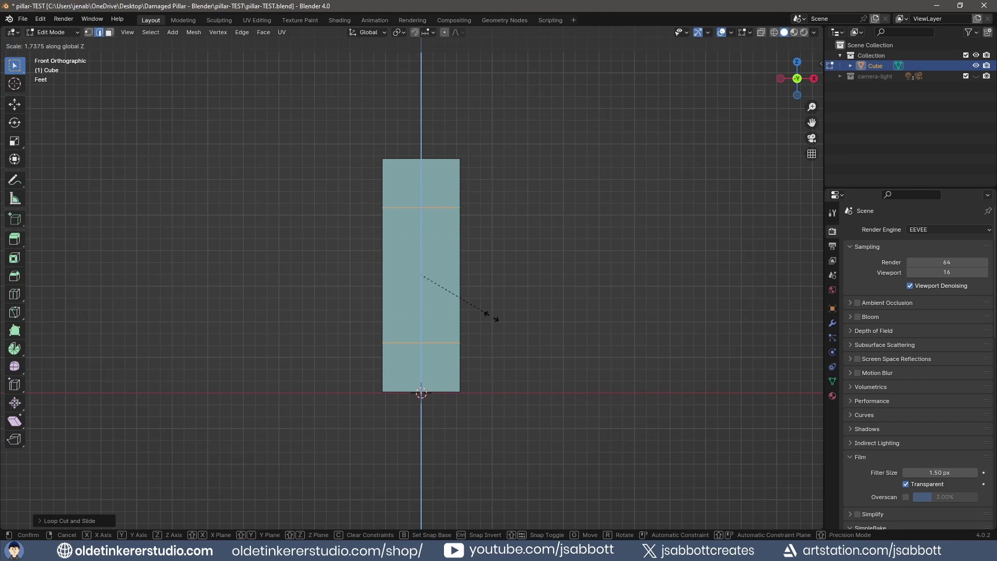
{"action": "left_click", "coordinate": [522, 348]}
Widen the top and bottom cap faces outward to flare the base and capital
{"action": "key", "text": "3"}
{"action": "left_click", "coordinate": [455, 165]}
{"action": "left_click", "coordinate": [457, 385], "text": "shift"}
{"action": "key", "text": "alt+s"}
{"action": "left_click", "coordinate": [519, 301]}
Add another pair of edge loops and spread them vertically so they sit near the caps
{"action": "key", "text": "ctrl+r"}
{"action": "scroll", "coordinate": [458, 280], "scroll_direction": "up", "scroll_amount": 1}
{"action": "left_click", "coordinate": [459, 280]}
{"action": "right_click", "coordinate": [459, 280]}
{"action": "key", "text": "s"}
{"action": "key", "text": "z"}
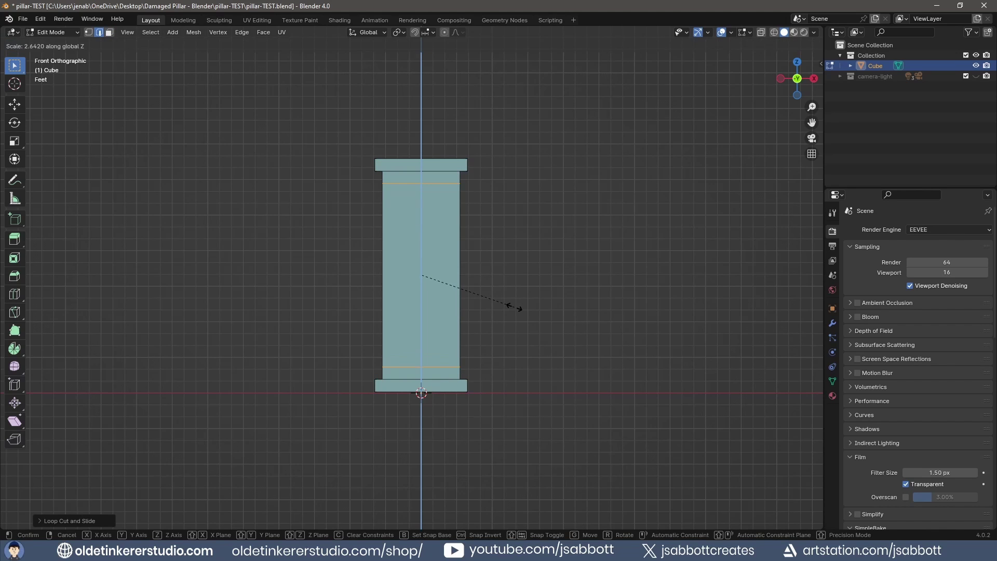
{"action": "left_click", "coordinate": [513, 306]}
Bevel those two loops and extrude the bevel faces inward to form stepped mouldings
{"action": "key", "text": "ctrl+b"}
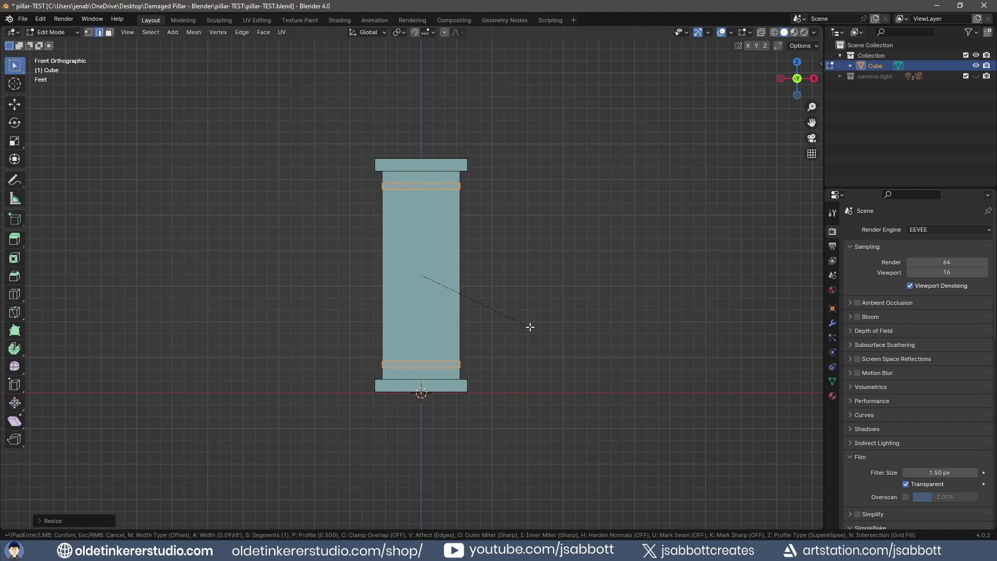
{"action": "left_click", "coordinate": [528, 325]}
{"action": "key", "text": "3"}
{"action": "key", "text": "alt+e"}
{"action": "left_click", "coordinate": [530, 326]}
{"action": "left_click", "coordinate": [530, 343]}
Cut three evenly spaced shaft loops, bevel them, and extrude them inward as grooves
{"action": "key", "text": "ctrl+r"}
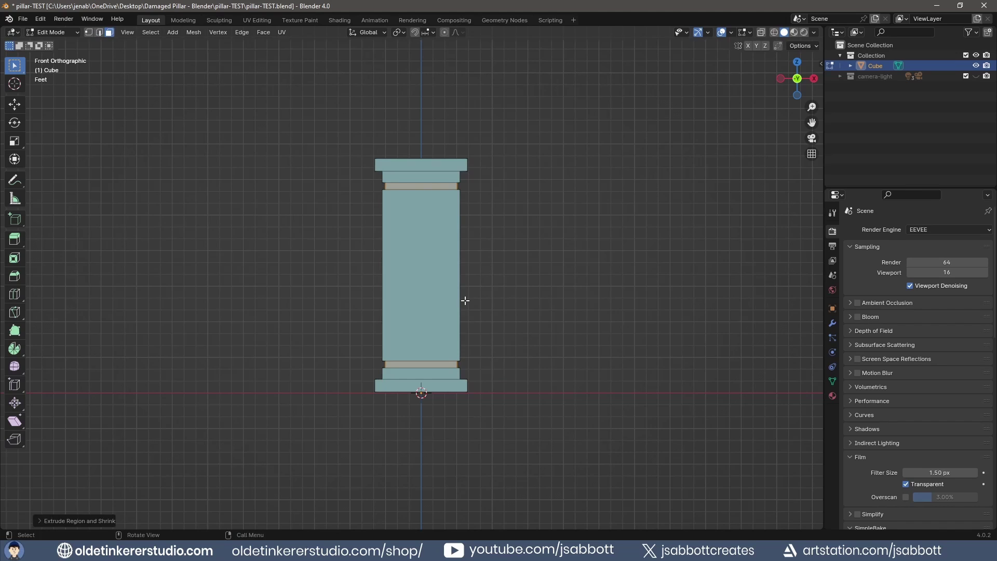
{"action": "scroll", "coordinate": [464, 299], "scroll_direction": "up", "scroll_amount": 1}
{"action": "left_click", "coordinate": [465, 299]}
{"action": "left_click", "coordinate": [465, 299]}
{"action": "key", "text": "ctrl+b"}
{"action": "left_click", "coordinate": [528, 309]}
{"action": "key", "text": "alt+e"}
{"action": "left_click", "coordinate": [529, 309]}
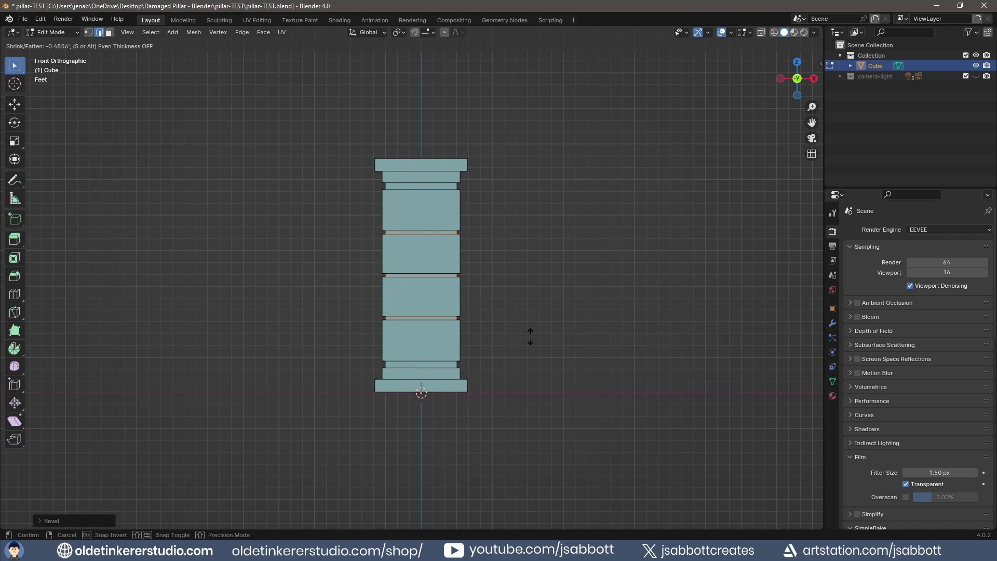
{"action": "left_click", "coordinate": [530, 338]}
{"action": "key", "text": "Tab"}
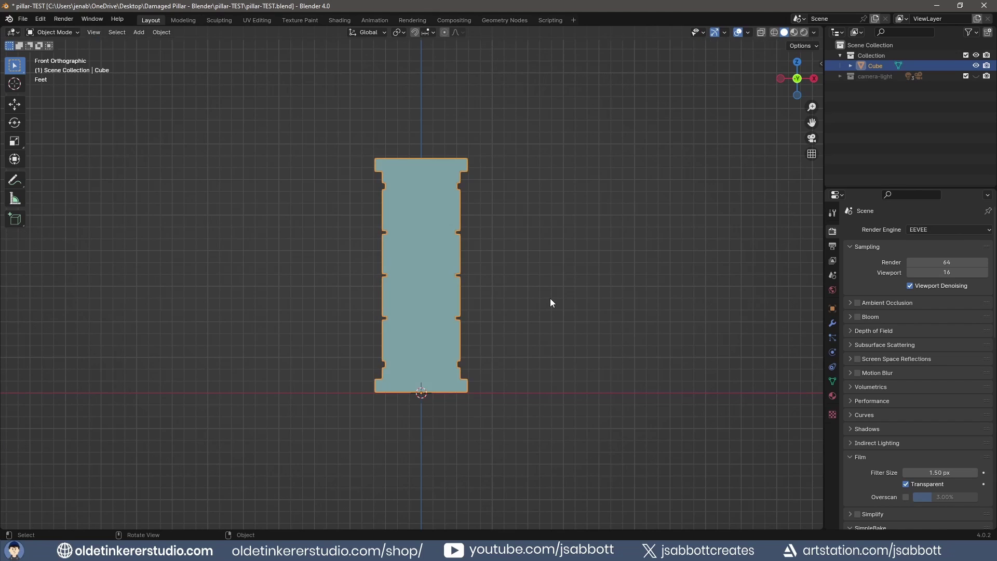
Rename the cube to 'pillar-LP' and apply all its transforms
{"action": "double_click", "coordinate": [875, 66]}
{"action": "type", "text": "pi"}
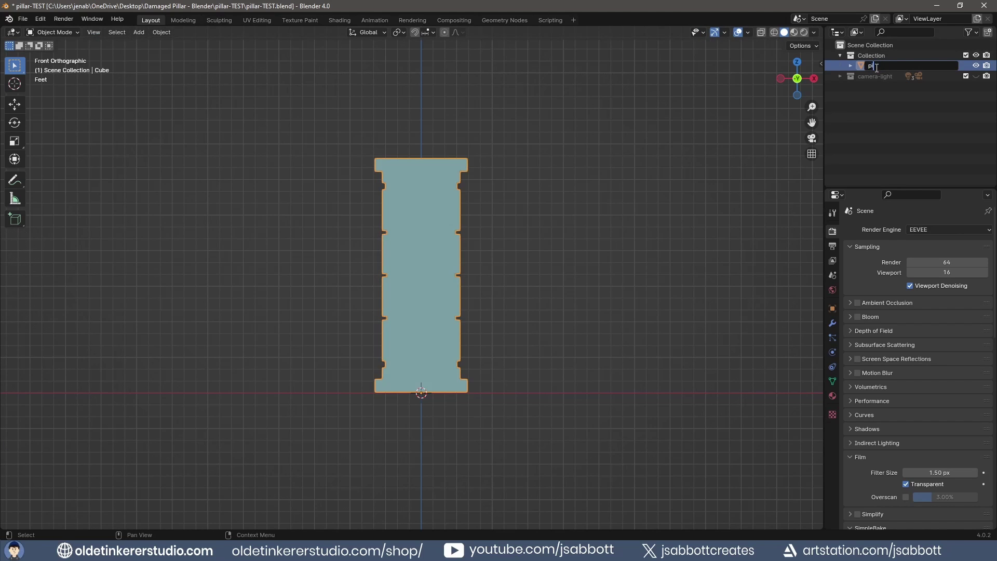
{"action": "type", "text": "llar-LP"}
{"action": "key", "text": "Return"}
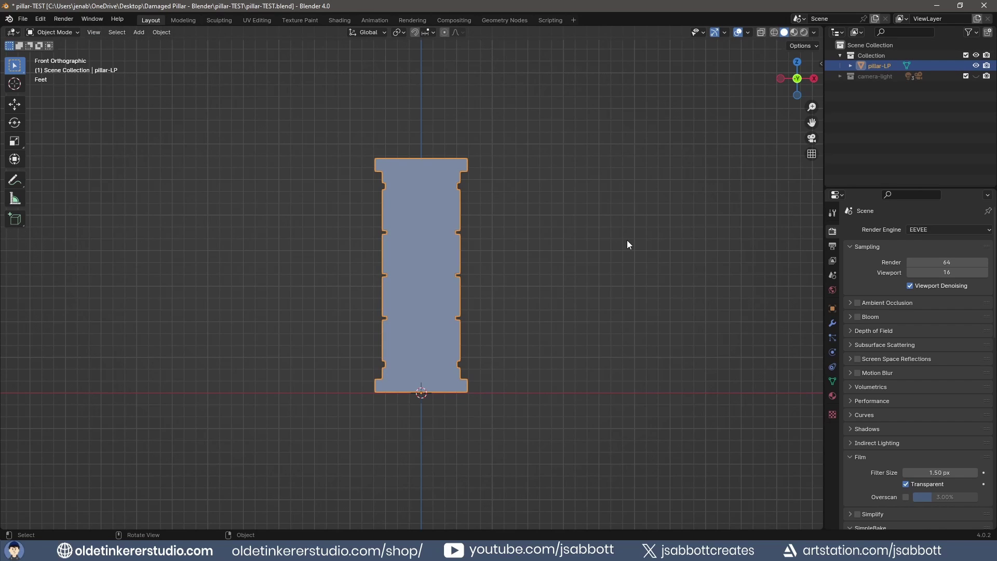
{"action": "key", "text": "ctrl+a"}
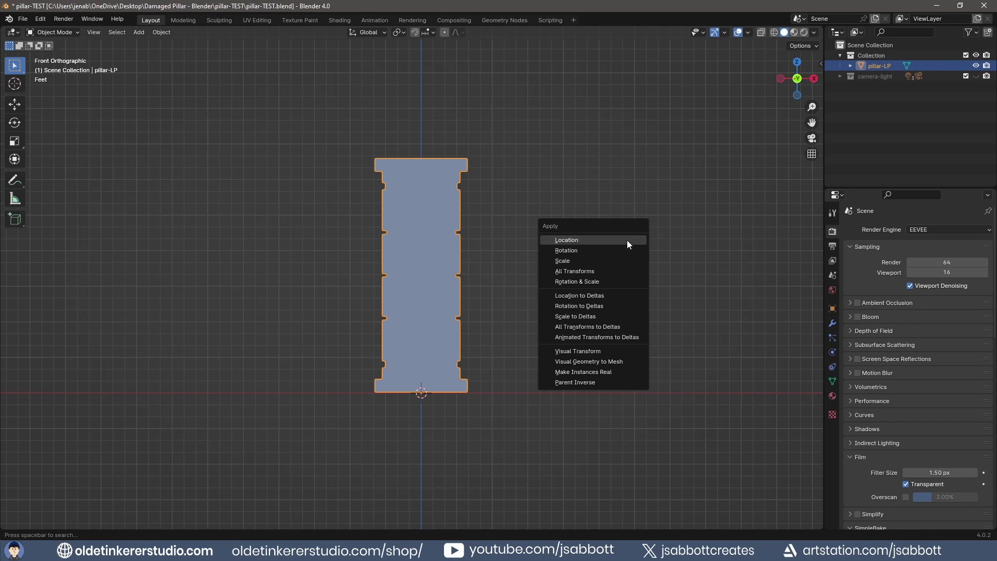
{"action": "left_click", "coordinate": [612, 271]}
Mark the top cap's rim loop and a vertical side edge loop as seams on pillar-LP
{"action": "left_click", "coordinate": [255, 20]}
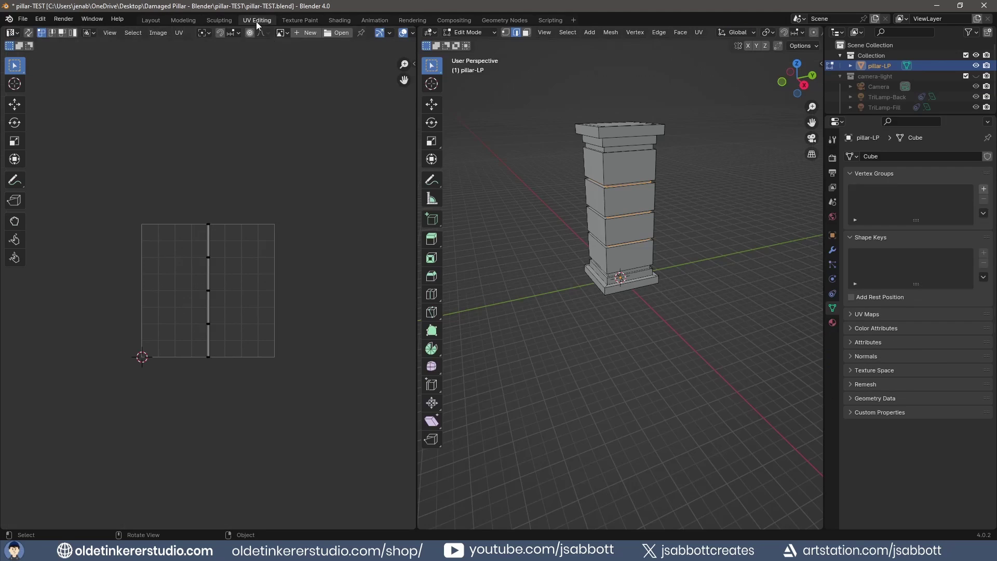
{"action": "middle_click_drag", "start_coordinate": [668, 179], "coordinate": [613, 337]}
{"action": "left_click", "coordinate": [592, 200], "text": "alt"}
{"action": "left_click", "coordinate": [586, 244], "text": "alt"}
{"action": "middle_click_drag", "start_coordinate": [587, 244], "coordinate": [618, 332]}
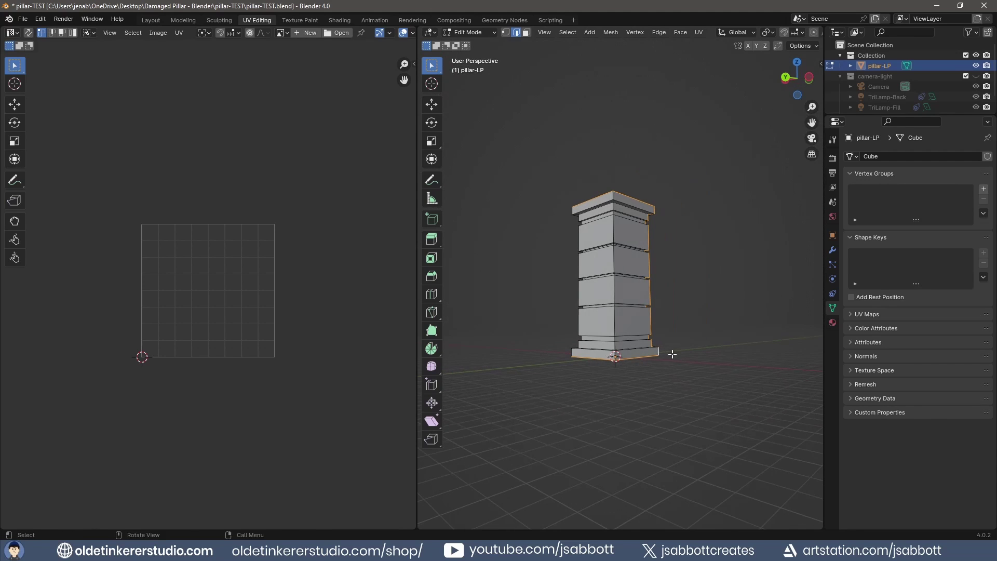
{"action": "key", "text": "ctrl+KP_7"}
{"action": "scroll", "coordinate": [625, 341], "scroll_direction": "up", "scroll_amount": 5}
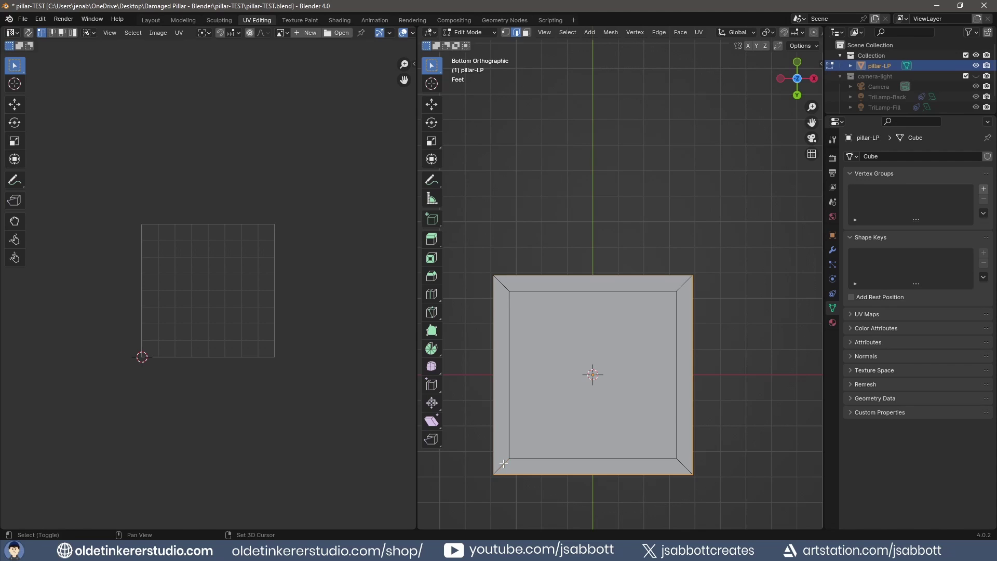
{"action": "key", "text": "KP_7"}
{"action": "middle_click_drag", "start_coordinate": [680, 265], "coordinate": [592, 299]}
{"action": "right_click", "coordinate": [589, 300]}
{"action": "left_click", "coordinate": [556, 383]}
Unwrap the whole pillar's UVs, check the UV display options, and duplicate the pillar
{"action": "key", "text": "a"}
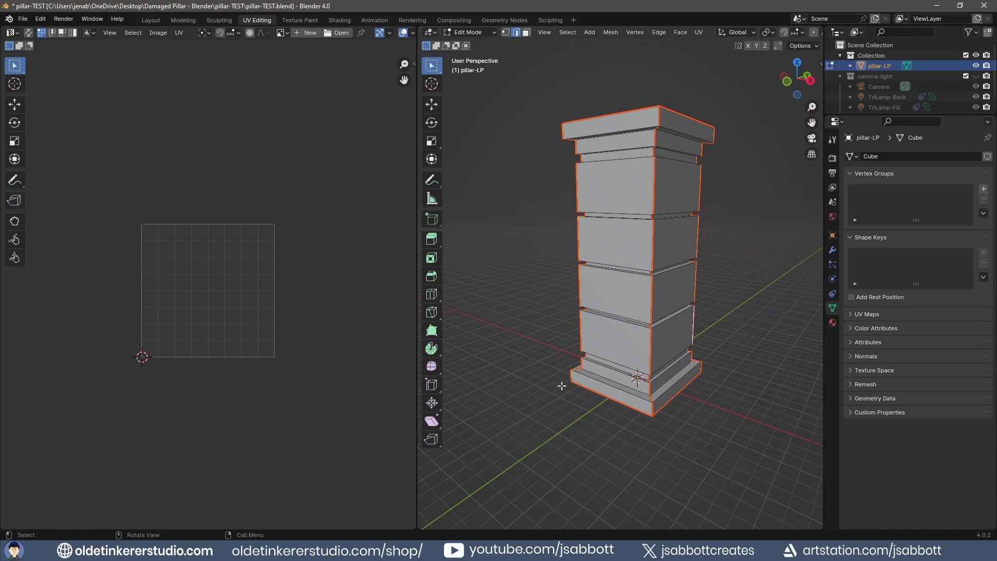
{"action": "key", "text": "u"}
{"action": "left_click", "coordinate": [619, 287]}
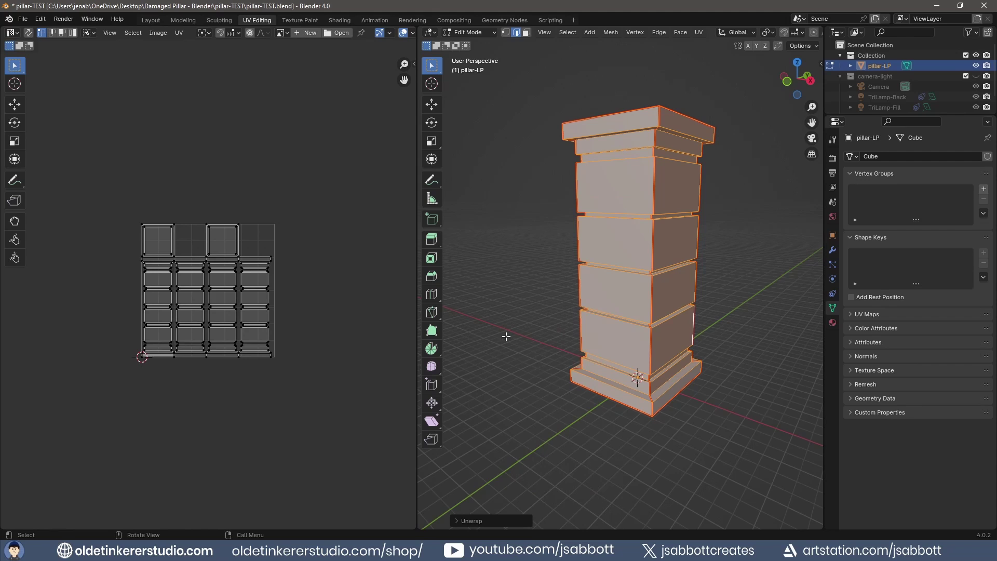
{"action": "left_click", "coordinate": [334, 32]}
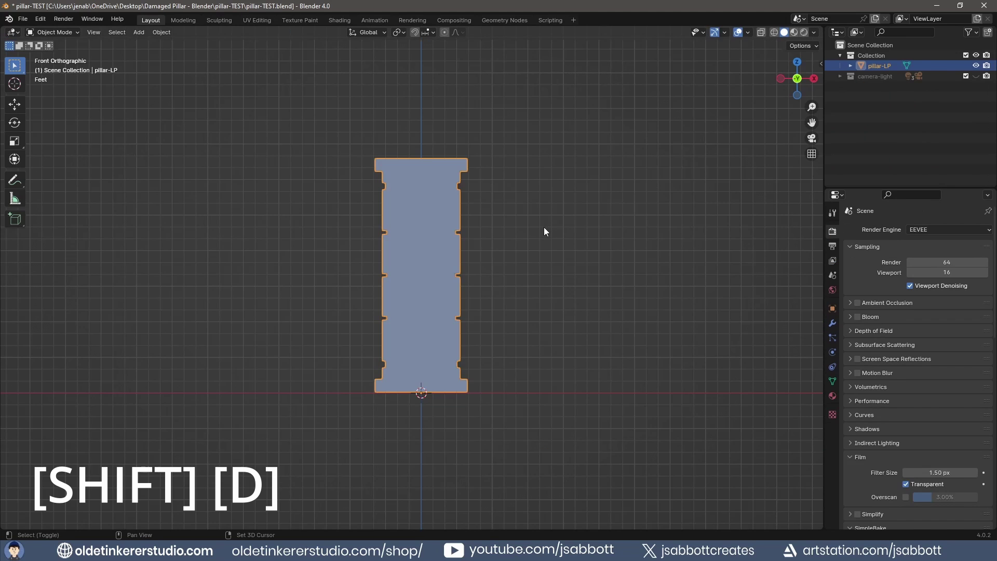
{"action": "key", "text": "shift+d"}
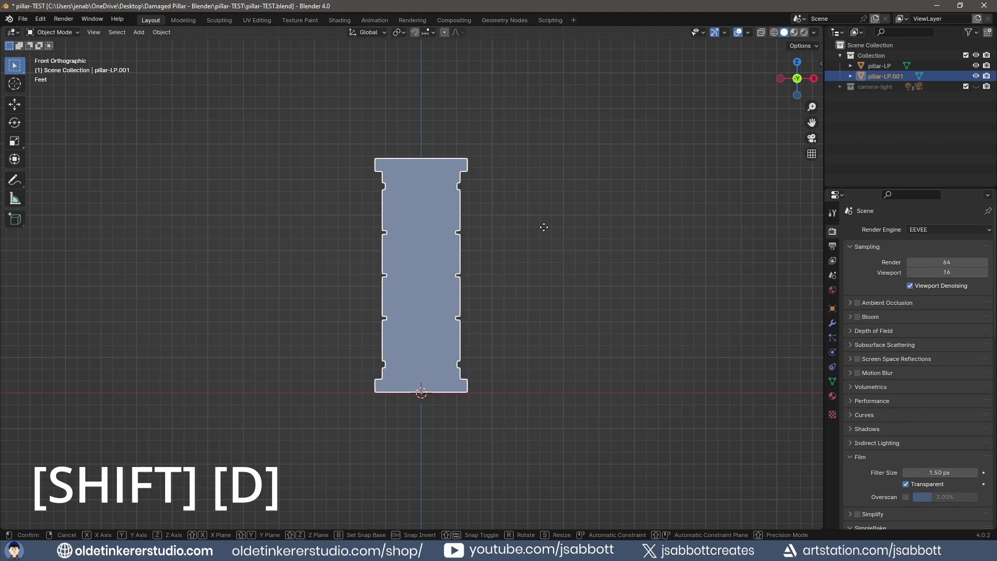
Keep the duplicate in place, rename it 'pillar-HP', and hide pillar-LP
{"action": "right_click", "coordinate": [544, 227]}
{"action": "double_click", "coordinate": [883, 77]}
{"action": "left_click", "coordinate": [913, 78]}
{"action": "key", "text": "BackSpace"}
{"action": "key", "text": "BackSpace"}
{"action": "key", "text": "BackSpace"}
{"action": "key", "text": "BackSpace"}
{"action": "key", "text": "BackSpace"}
{"action": "key", "text": "BackSpace"}
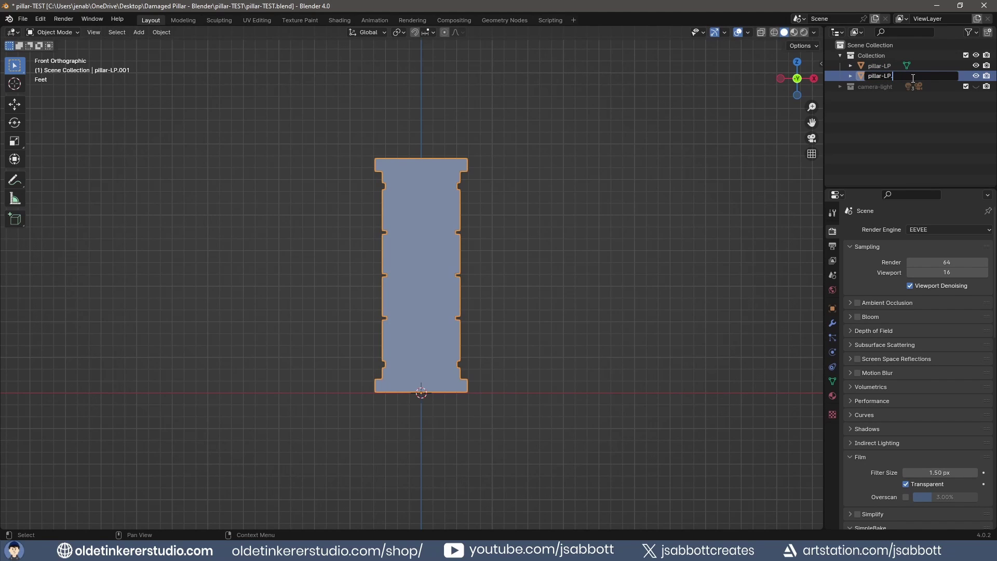
{"action": "type", "text": "H"}
{"action": "key", "text": "Return"}
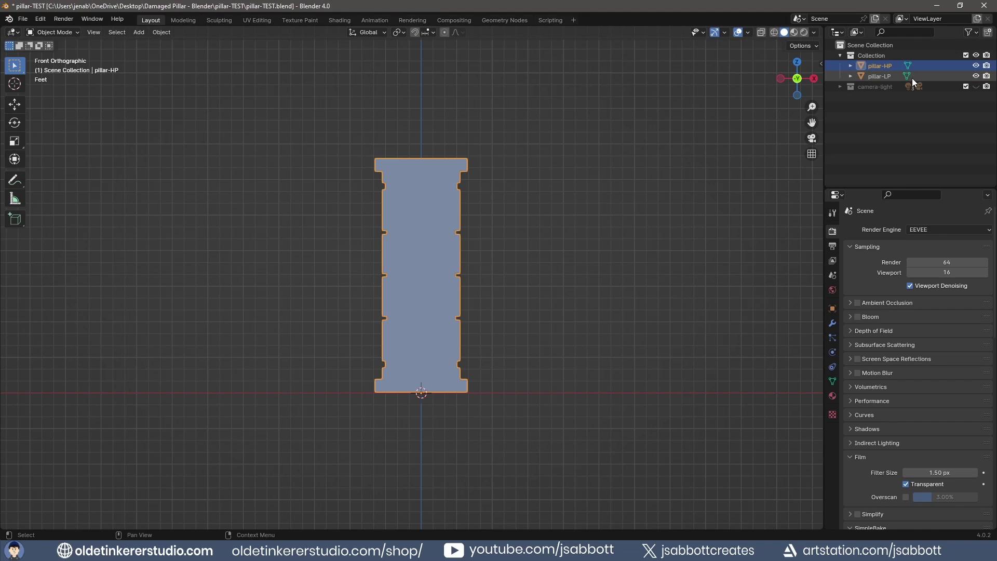
{"action": "left_click", "coordinate": [976, 76]}
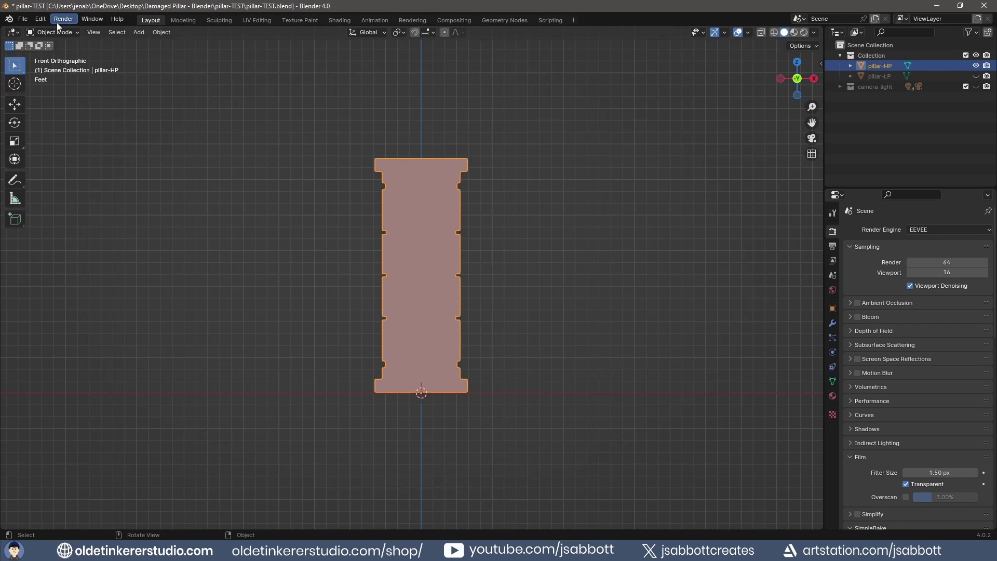
Find the Real Damage Lite add-on in Preferences, close them, and show the viewport sidebar
{"action": "left_click", "coordinate": [41, 20]}
{"action": "left_click", "coordinate": [66, 152]}
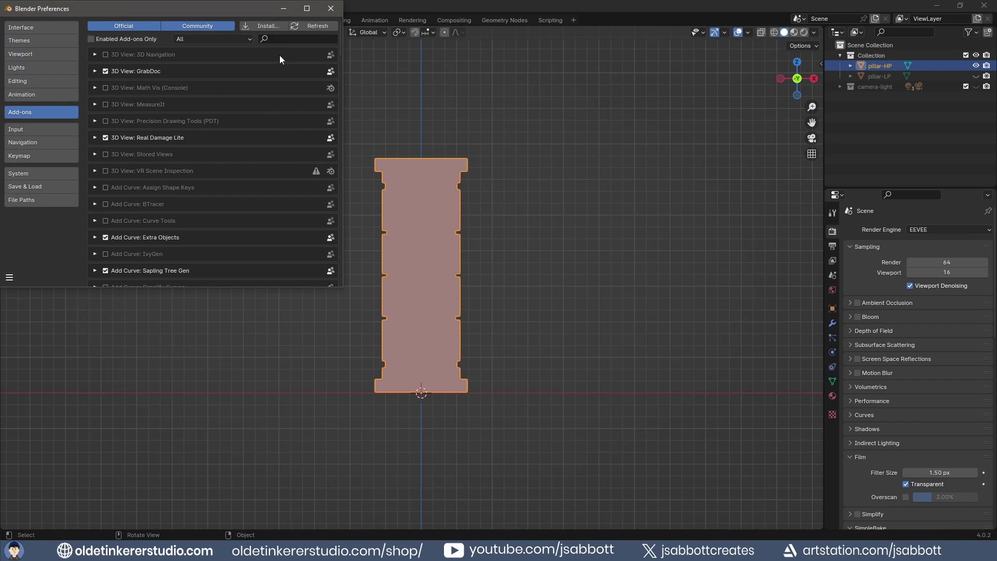
{"action": "left_click", "coordinate": [285, 41]}
{"action": "type", "text": "rea"}
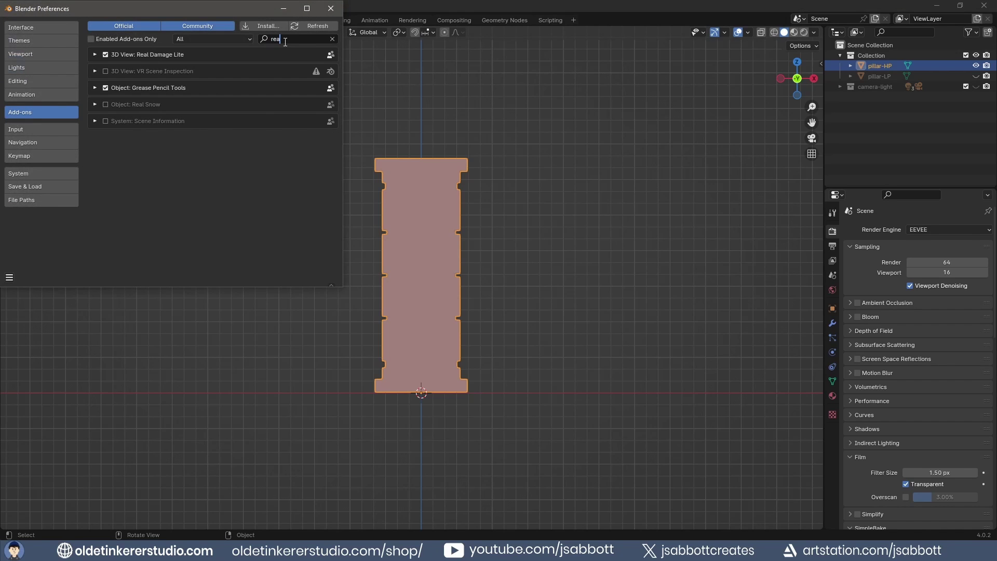
{"action": "type", "text": "l"}
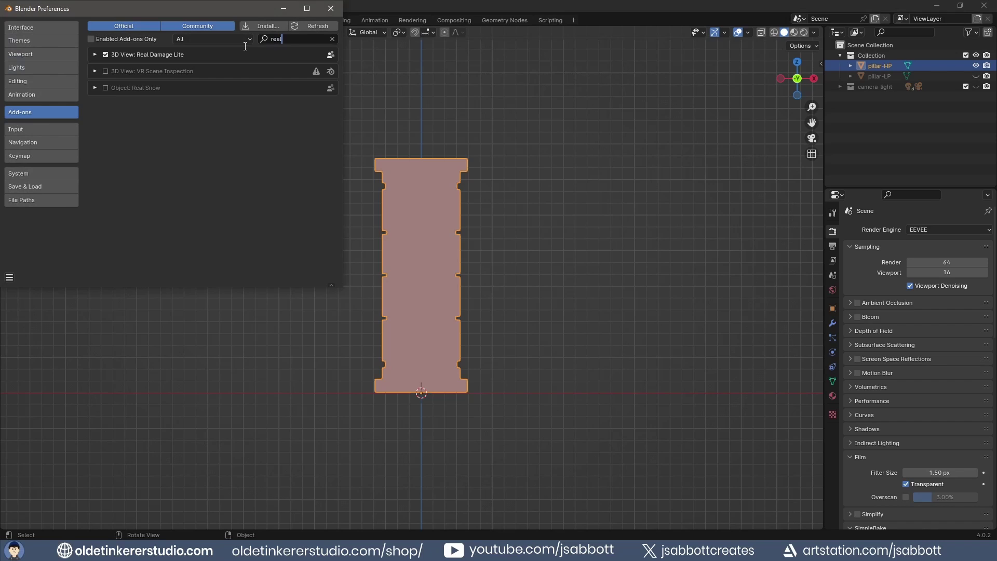
{"action": "left_click", "coordinate": [330, 9]}
{"action": "key", "text": "n"}
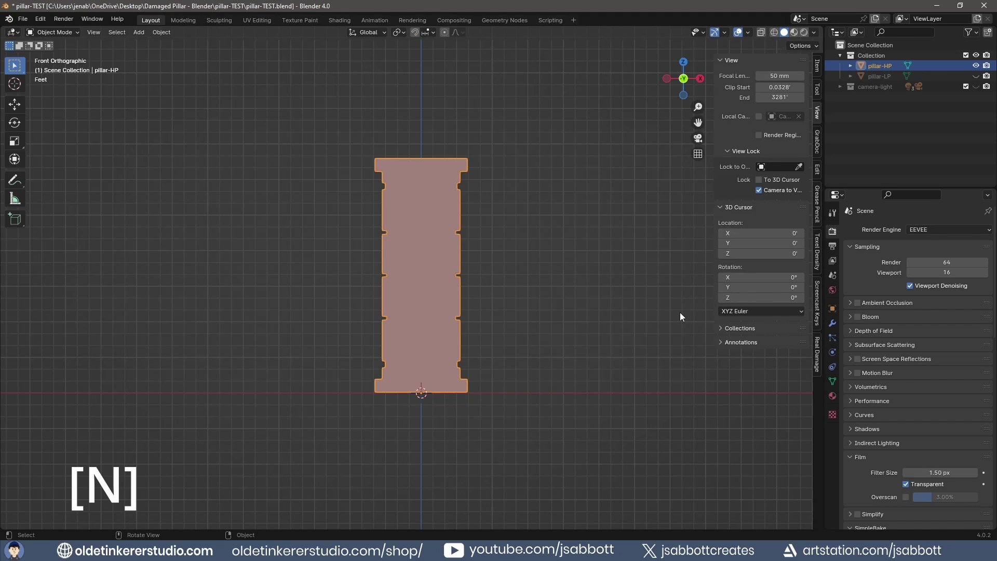
Save the file and add Real Damage to pillar-HP (Depth 10, Density 100, Scale 0.006)
{"action": "left_click", "coordinate": [817, 358]}
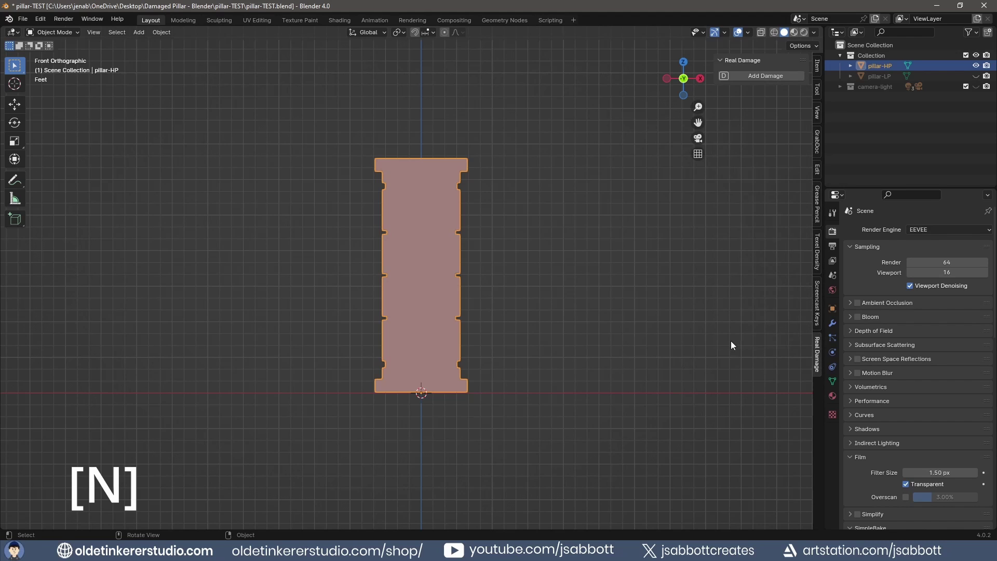
{"action": "key", "text": "ctrl+s"}
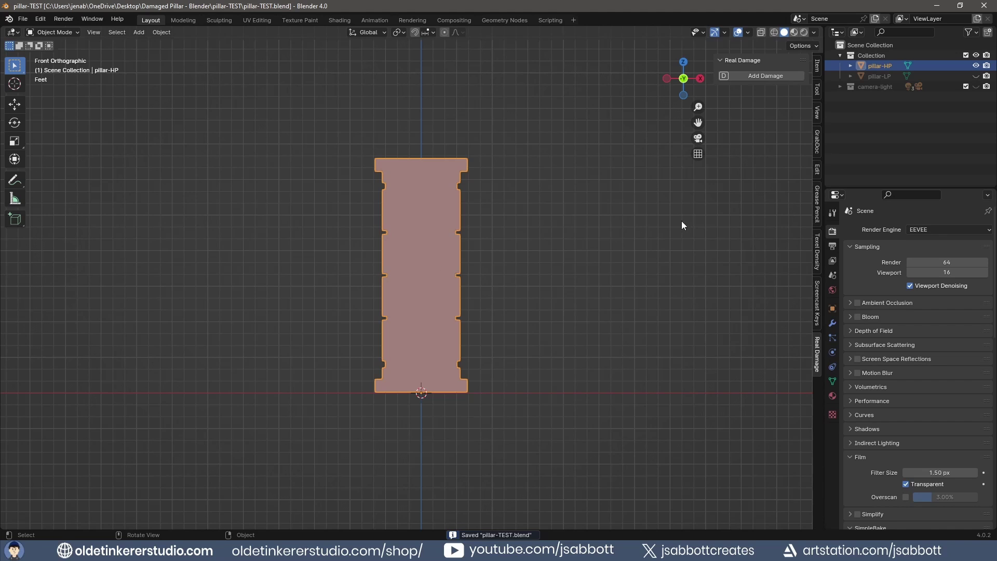
{"action": "left_click", "coordinate": [763, 76]}
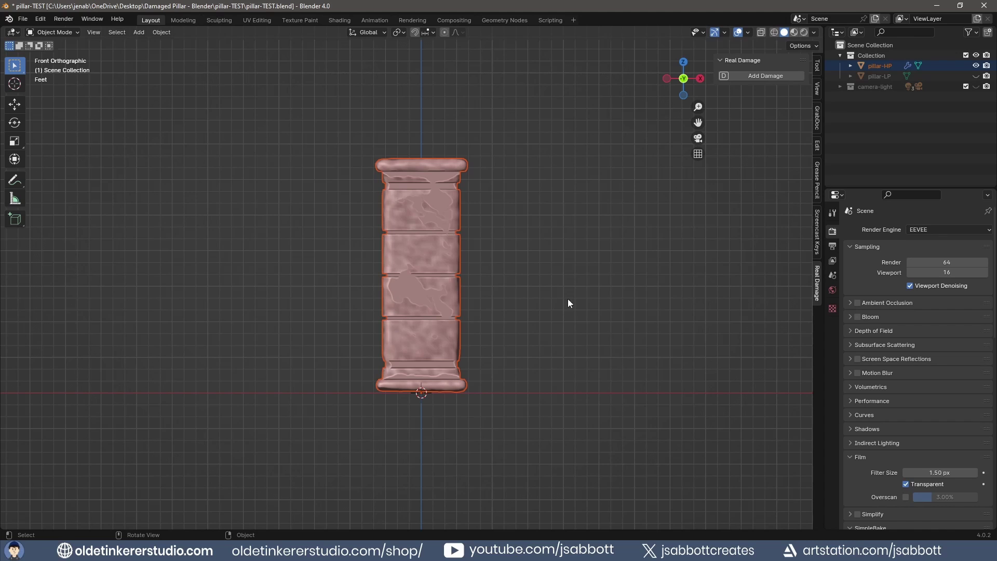
{"action": "left_click", "coordinate": [428, 254]}
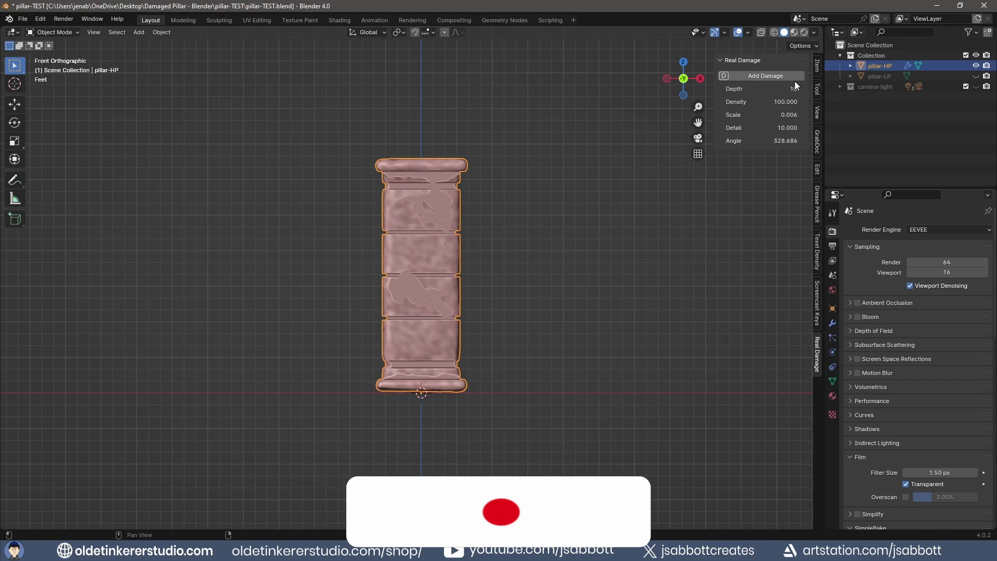
Change the pillar's damage Depth to 30 and Density to 300
{"action": "left_click", "coordinate": [779, 89]}
{"action": "key", "text": "BackSpace"}
{"action": "key", "text": "BackSpace"}
{"action": "type", "text": "30"}
{"action": "key", "text": "Tab"}
{"action": "type", "text": "300"}
{"action": "key", "text": "Tab"}
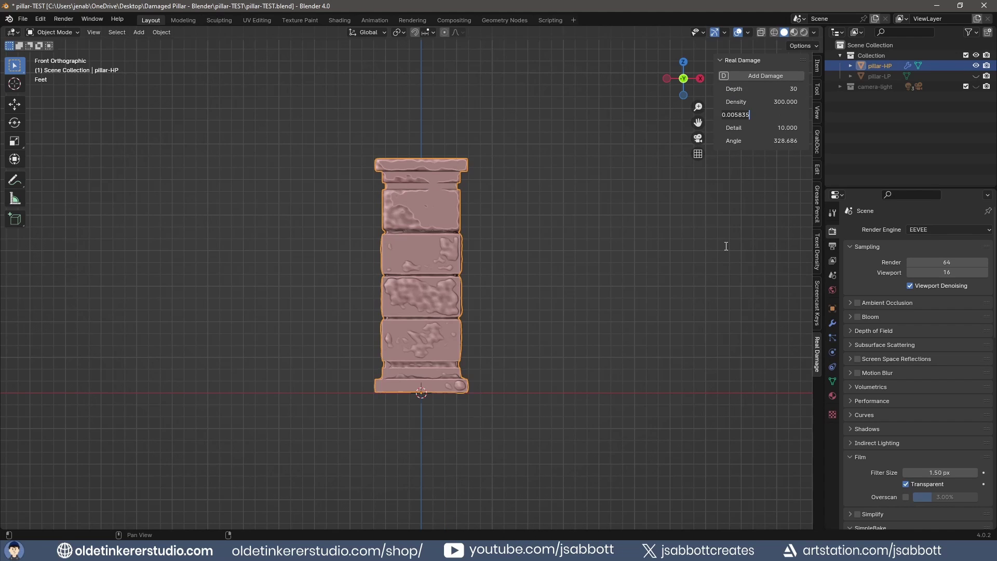
Set damage Scale 0.009, Detail 25 and Angle 325, then save the file
{"action": "key", "text": "ctrl+a"}
{"action": "type", "text": ".009"}
{"action": "key", "text": "Tab"}
{"action": "type", "text": "25"}
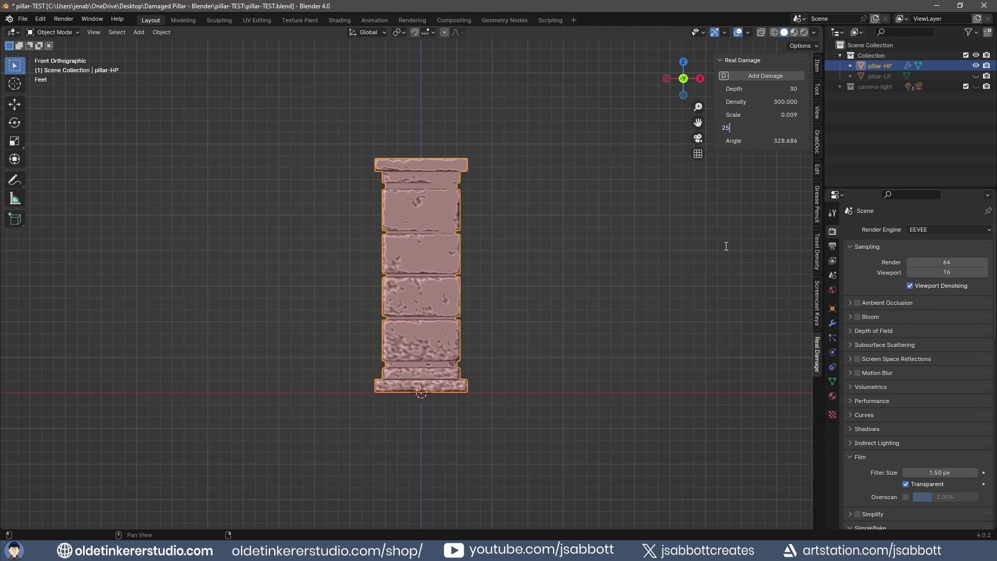
{"action": "key", "text": "Tab"}
{"action": "type", "text": "325"}
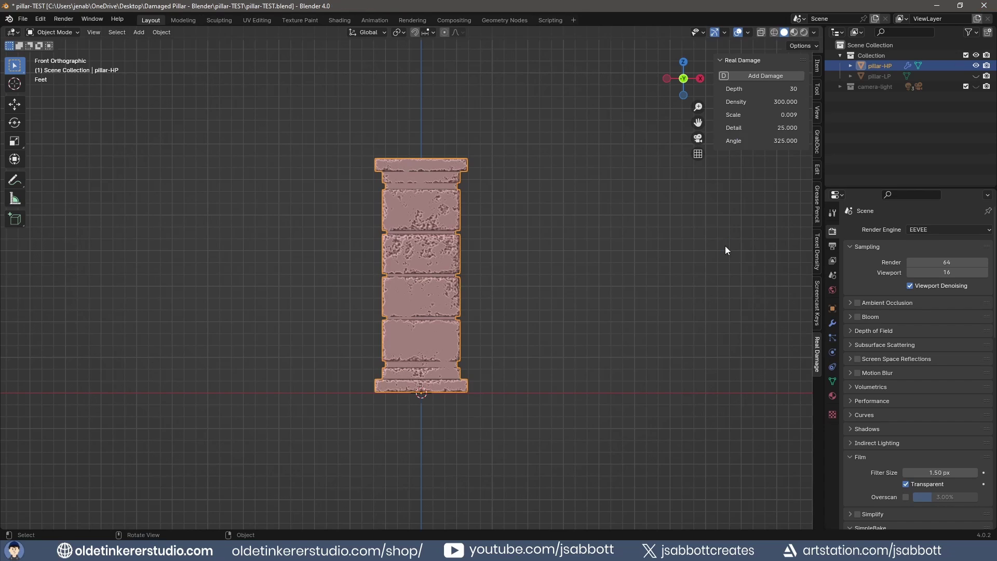
{"action": "key", "text": "ctrl+s"}
{"action": "left_click", "coordinate": [832, 324]}
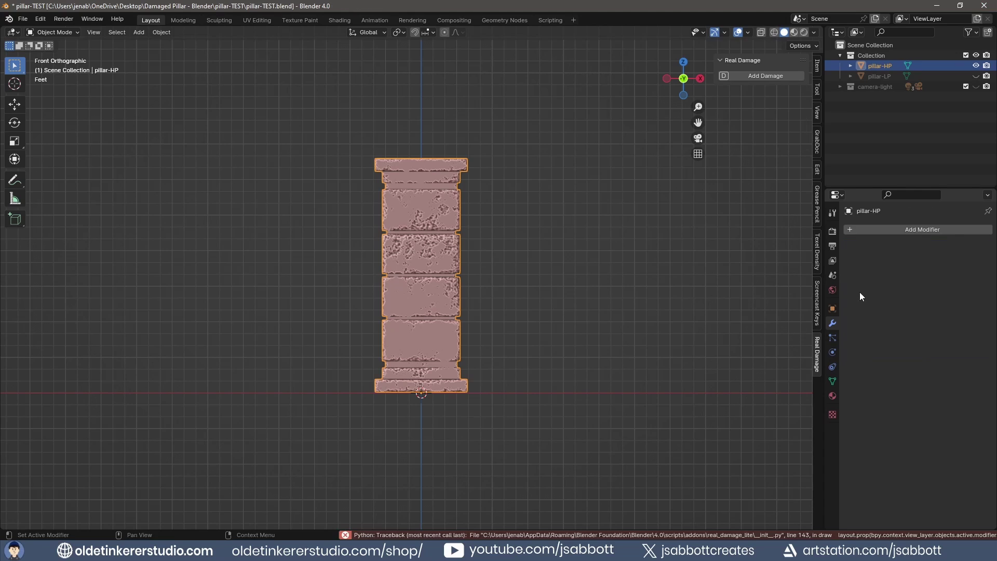
Apply the damage on pillar-HP, unhide pillar-LP, and duplicate it in place
{"action": "key", "text": "shift+d"}
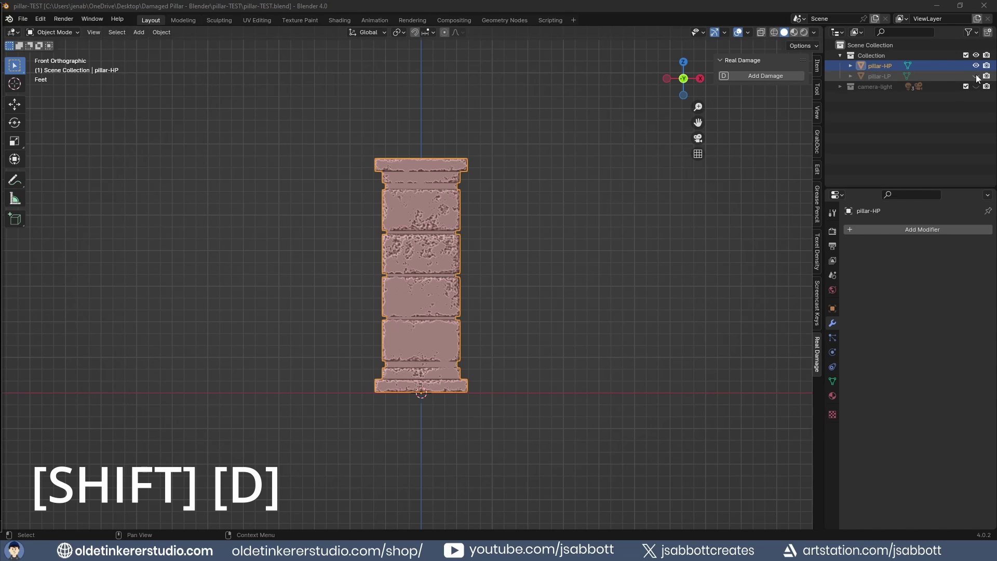
{"action": "left_click", "coordinate": [975, 76]}
{"action": "left_click", "coordinate": [883, 77]}
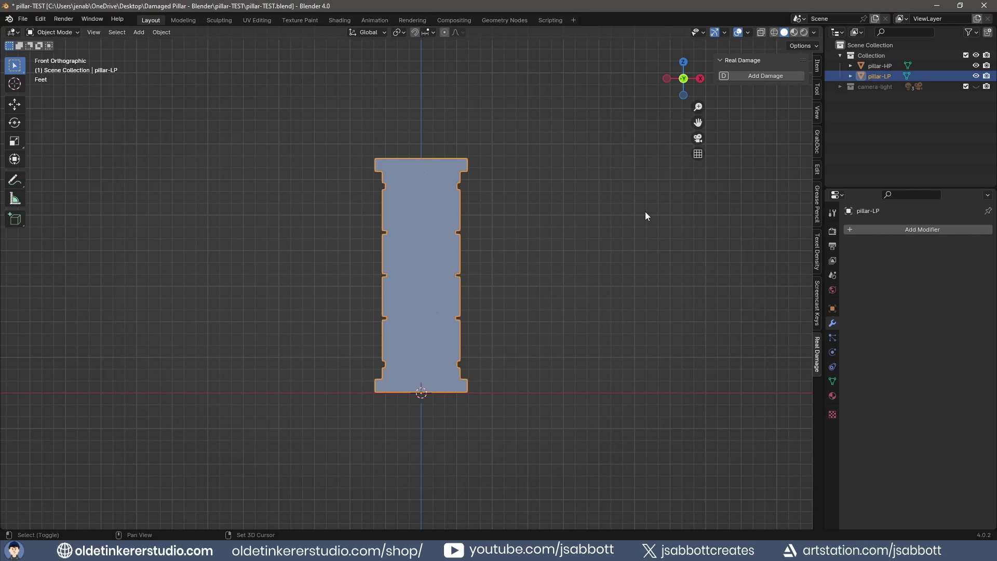
{"action": "key", "text": "shift+d"}
{"action": "right_click", "coordinate": [645, 216]}
Rename the low-poly duplicate to 'CAGE'
{"action": "double_click", "coordinate": [890, 85]}
{"action": "type", "text": "CAGE"}
{"action": "key", "text": "Return"}
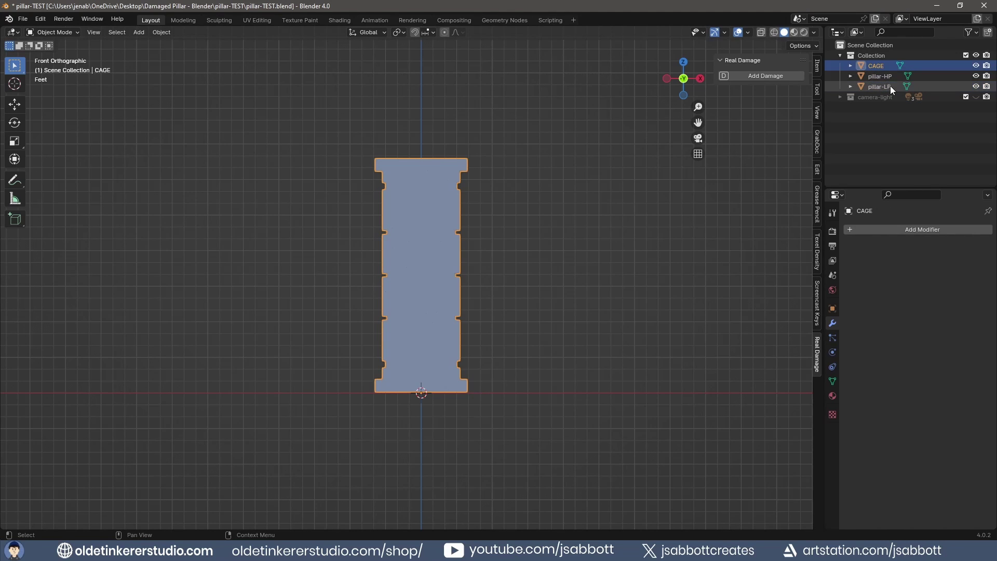
Hide pillar-LP and inflate the CAGE mesh slightly, to about 1.009 scale
{"action": "key", "text": "Tab"}
{"action": "middle_click_drag", "start_coordinate": [597, 183], "coordinate": [524, 221]}
{"action": "left_click", "coordinate": [976, 87]}
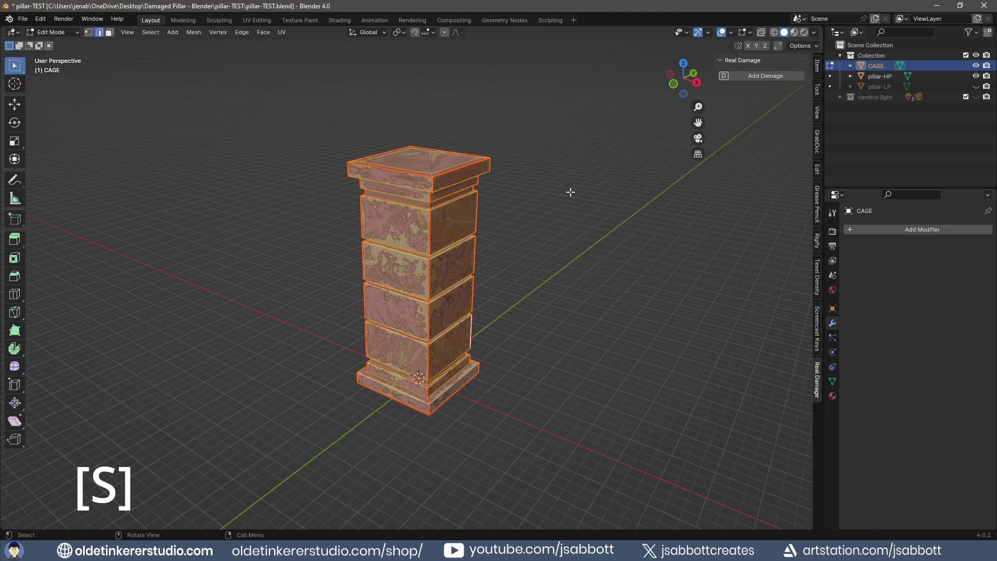
{"action": "key", "text": "s"}
{"action": "left_click", "coordinate": [527, 200]}
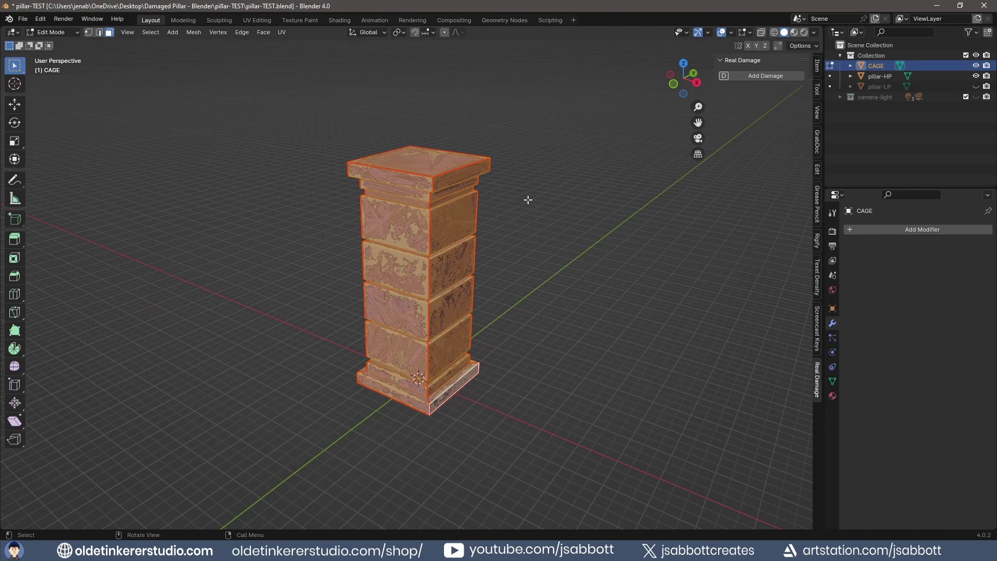
{"action": "key", "text": "s"}
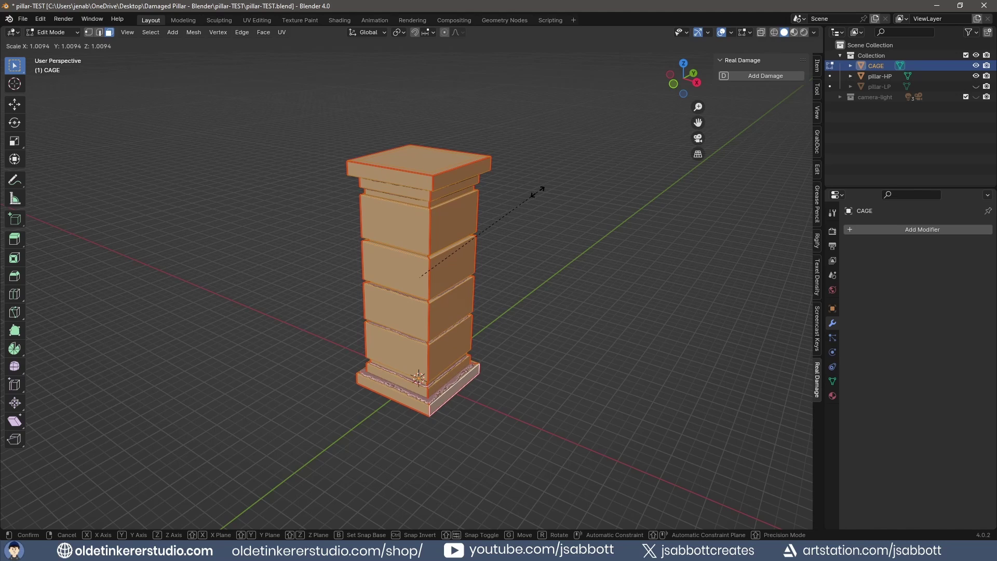
{"action": "left_click", "coordinate": [538, 191]}
Add an Image Texture node to the CAGE material, left of the shader
{"action": "key", "text": "Tab"}
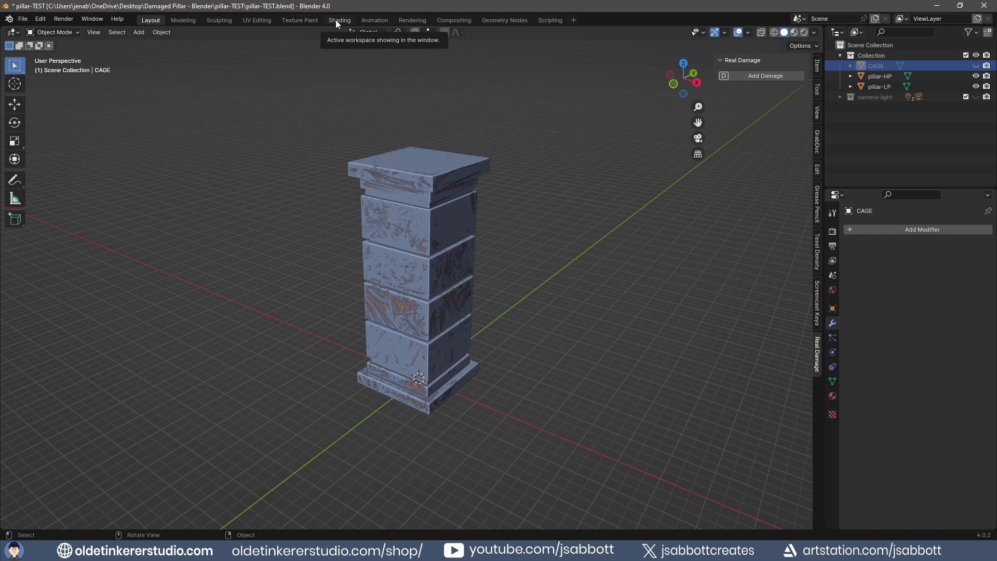
{"action": "left_click", "coordinate": [336, 20]}
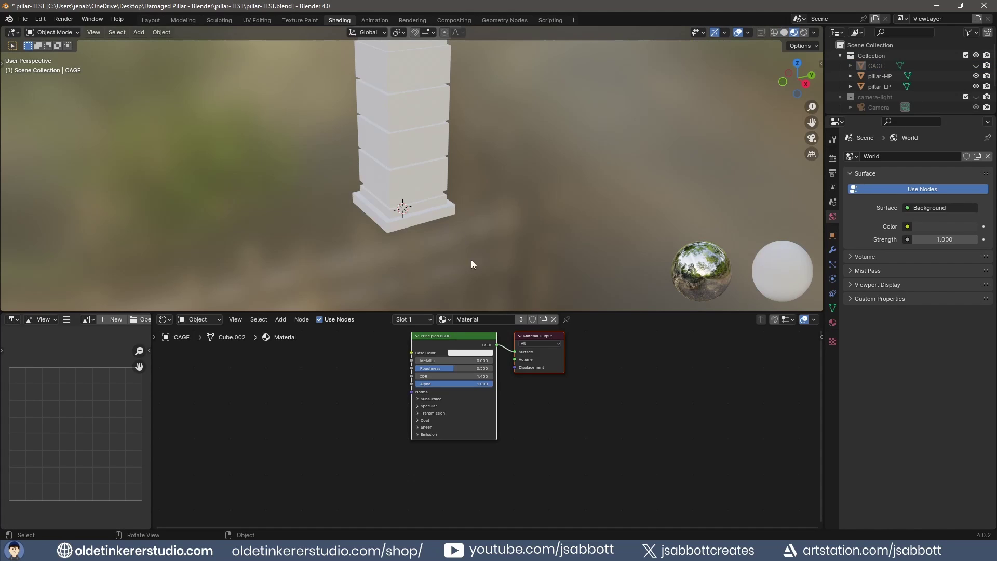
{"action": "middle_click_drag", "start_coordinate": [352, 353], "coordinate": [447, 396]}
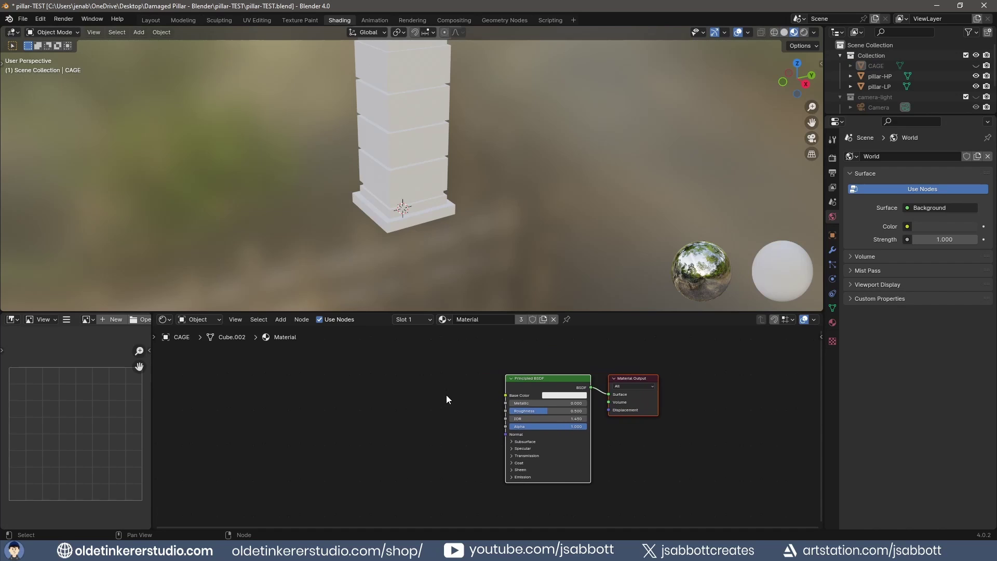
{"action": "key", "text": "shift+a"}
{"action": "mouse_move", "coordinate": [323, 472]}
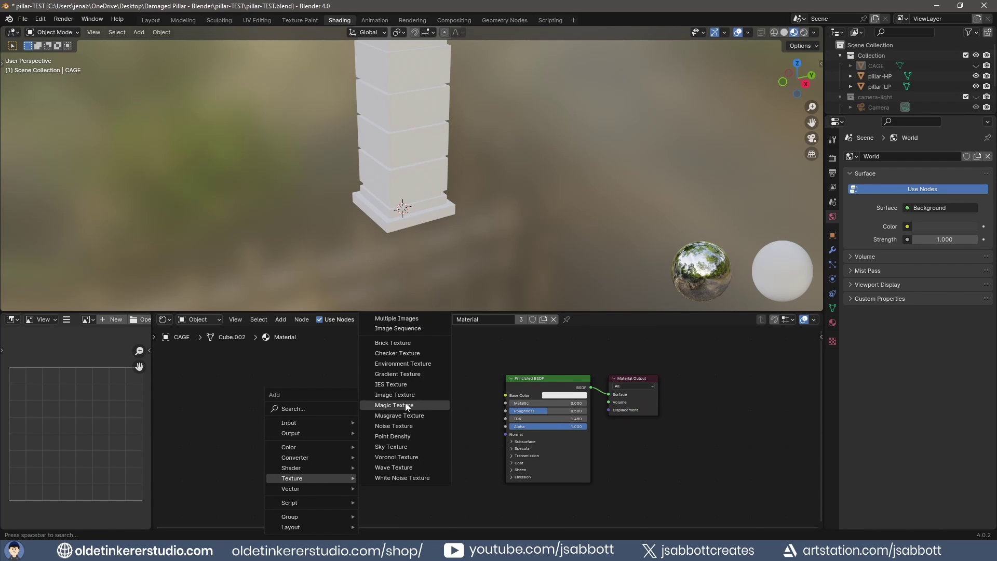
{"action": "left_click", "coordinate": [404, 394]}
{"action": "left_click", "coordinate": [272, 379]}
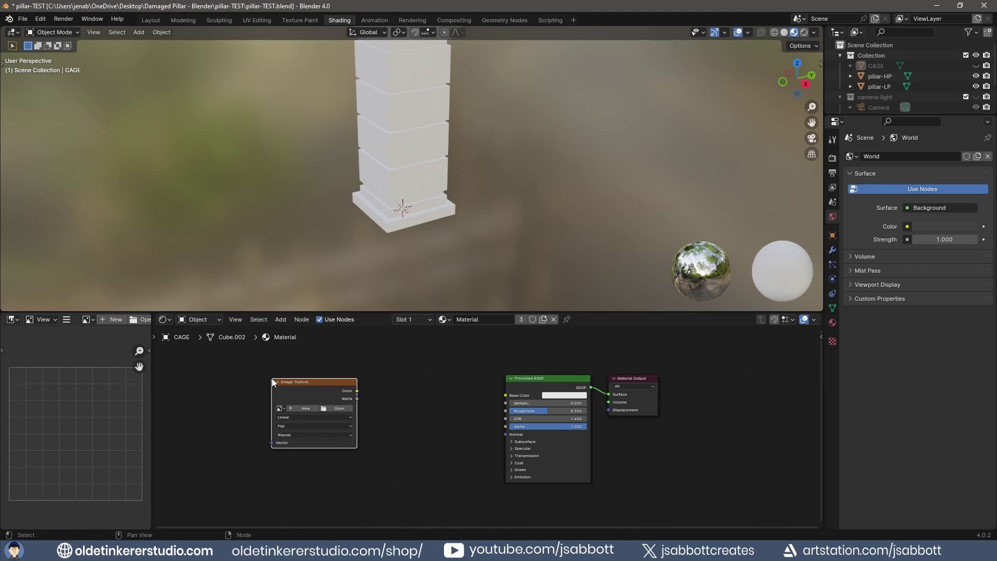
Create a new 2048 x 2048 image named 'Normal' in the texture node
{"action": "scroll", "coordinate": [319, 413], "scroll_direction": "up", "scroll_amount": 1}
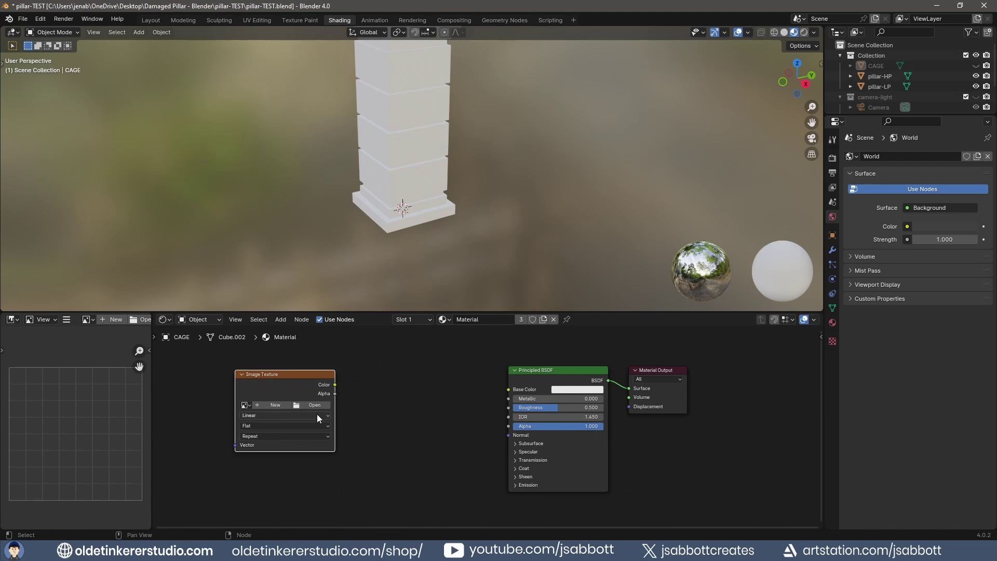
{"action": "left_click", "coordinate": [273, 406]}
{"action": "left_click", "coordinate": [299, 424]}
{"action": "type", "text": "Normal"}
{"action": "key", "text": "Return"}
{"action": "left_click_drag", "start_coordinate": [299, 447], "coordinate": [299, 435]}
{"action": "type", "text": "2048"}
{"action": "key", "text": "Return"}
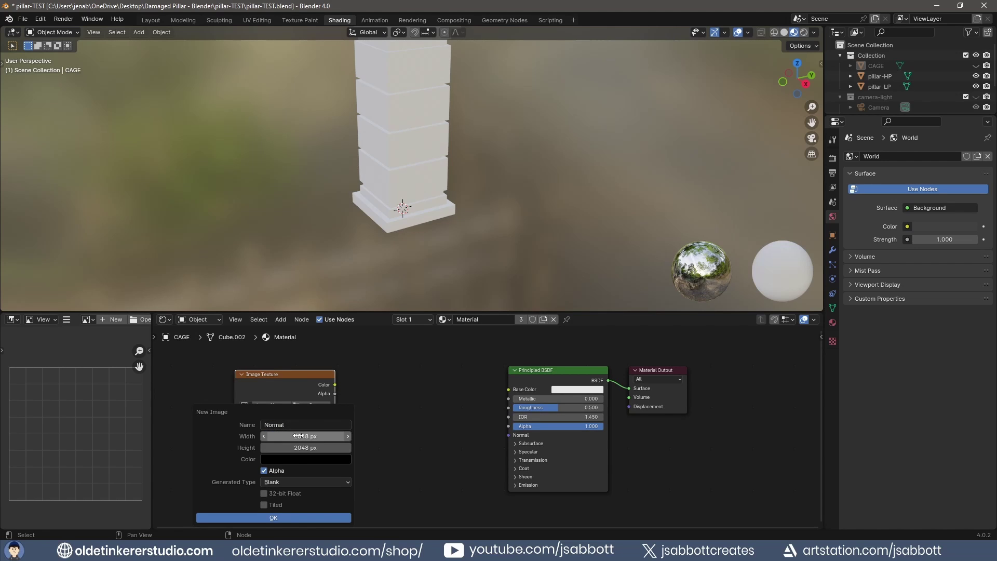
{"action": "left_click", "coordinate": [289, 518]}
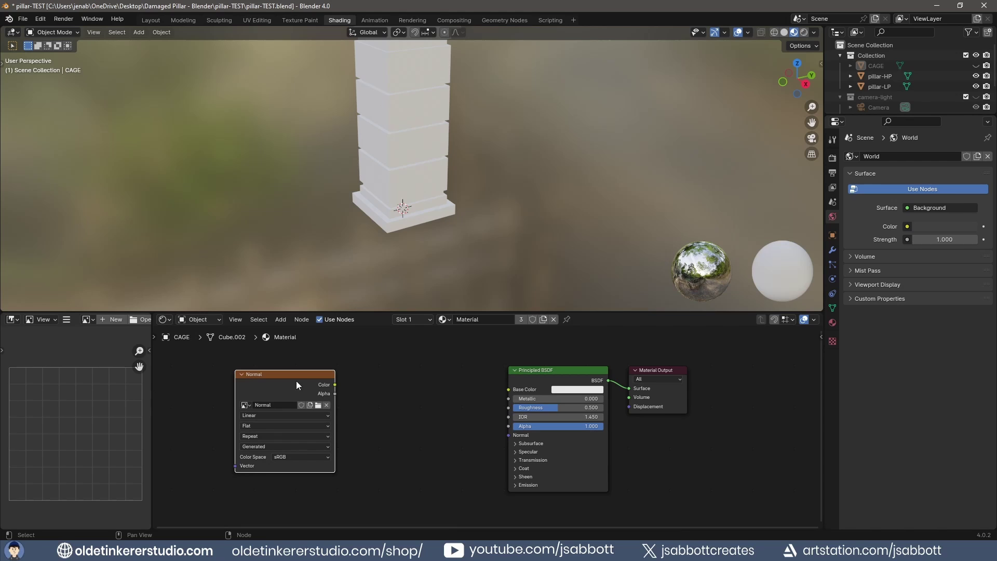
Set the render engine to Cycles using GPU Compute
{"action": "left_click", "coordinate": [833, 156]}
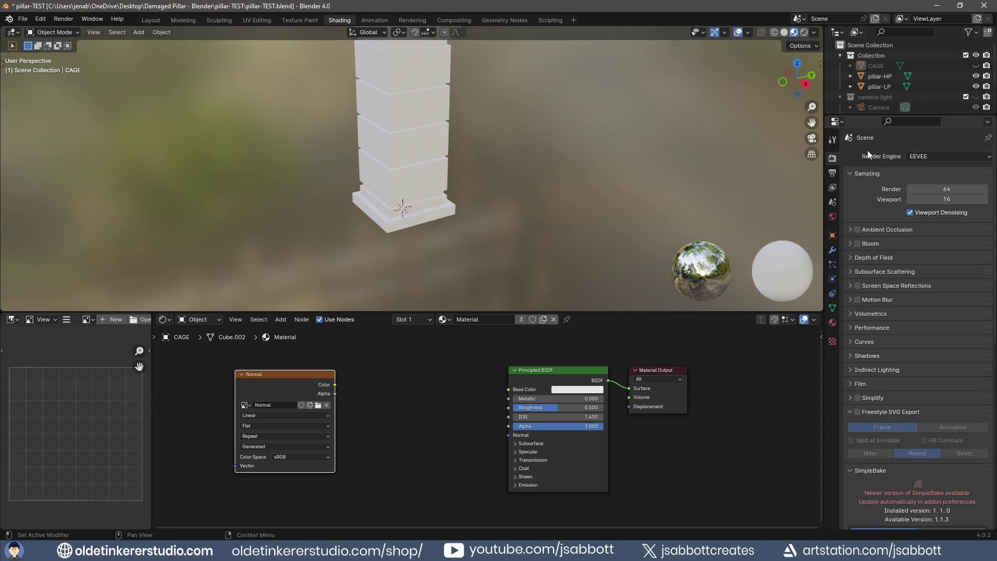
{"action": "left_click", "coordinate": [929, 157]}
{"action": "left_click", "coordinate": [930, 191]}
{"action": "left_click", "coordinate": [923, 182]}
{"action": "left_click", "coordinate": [925, 204]}
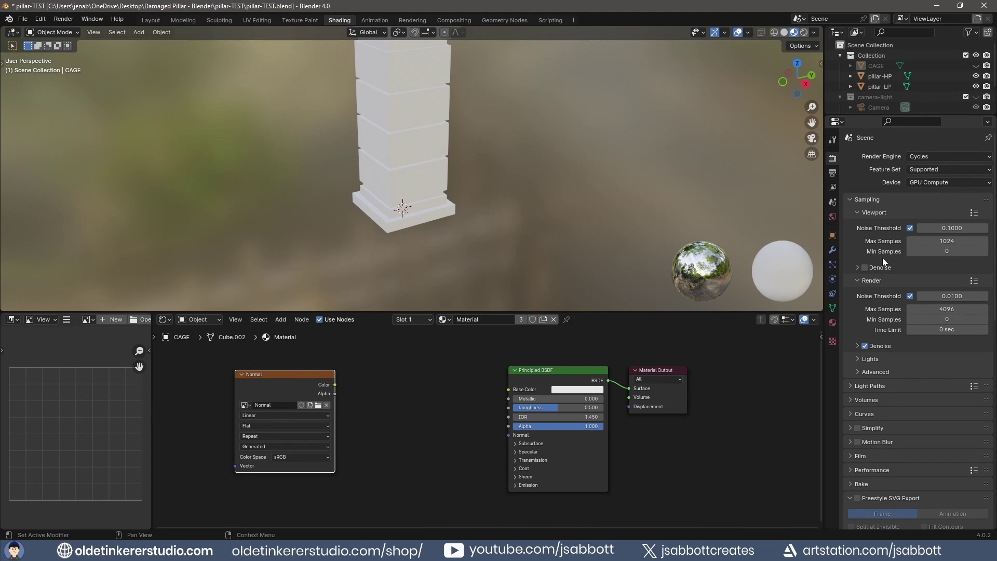
Select pillar-HP with pillar-LP active, and set the Bake Type to Normal
{"action": "left_click", "coordinate": [875, 86]}
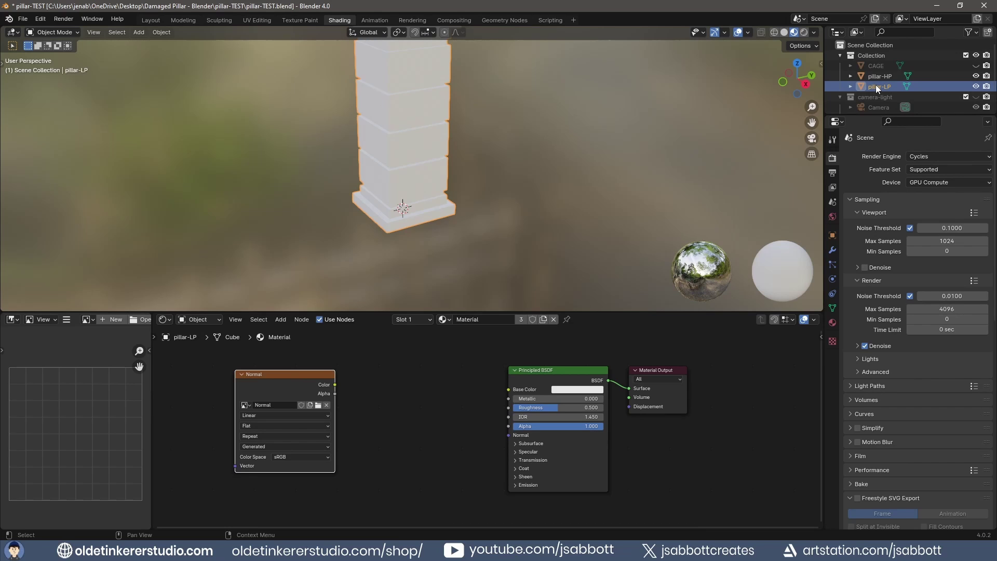
{"action": "left_click", "coordinate": [877, 79], "text": "ctrl"}
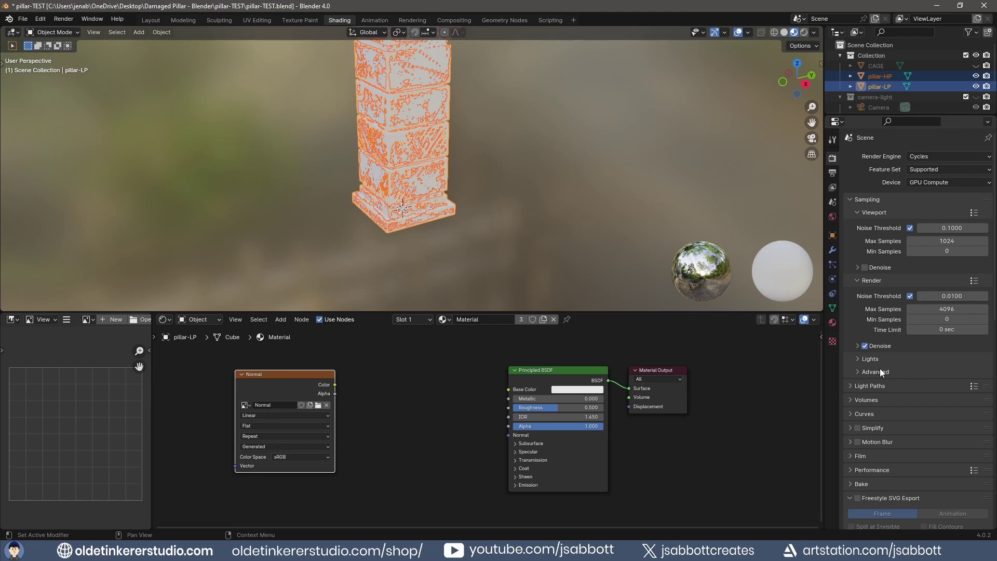
{"action": "scroll", "coordinate": [879, 369], "scroll_direction": "down", "scroll_amount": 7}
{"action": "left_click", "coordinate": [852, 410]}
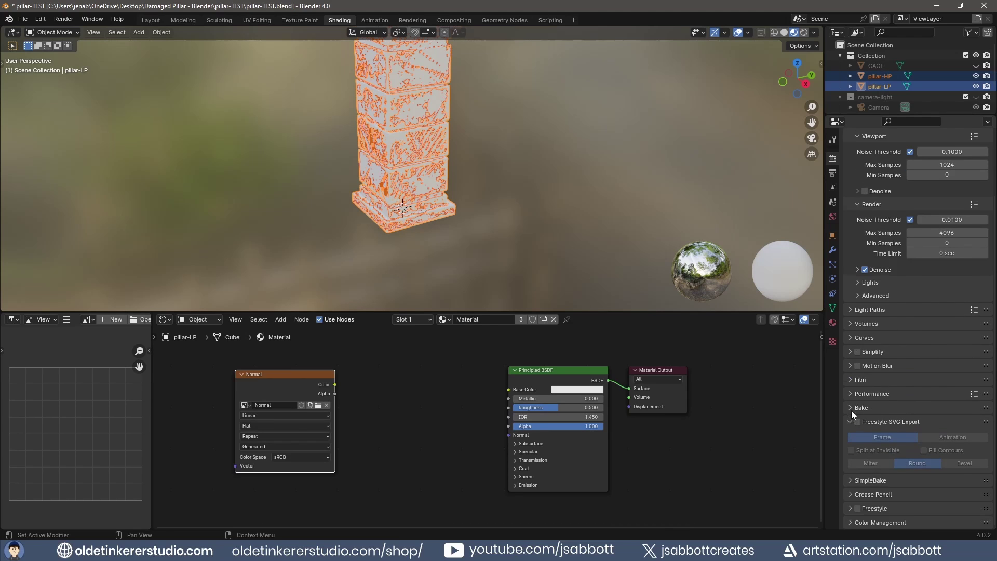
{"action": "left_click", "coordinate": [851, 409]}
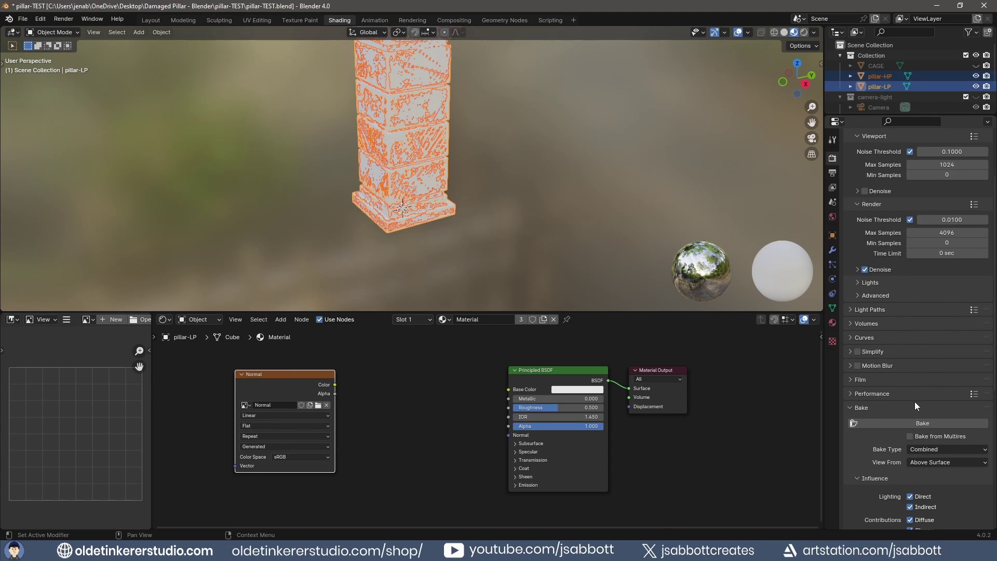
{"action": "scroll", "coordinate": [909, 364], "scroll_direction": "down", "scroll_amount": 8}
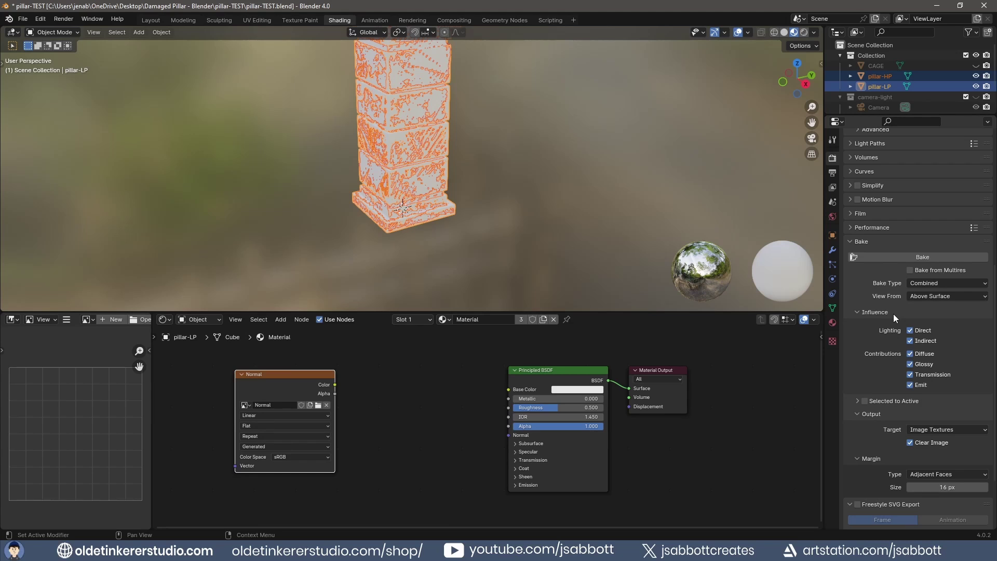
{"action": "scroll", "coordinate": [893, 314], "scroll_direction": "down", "scroll_amount": 1}
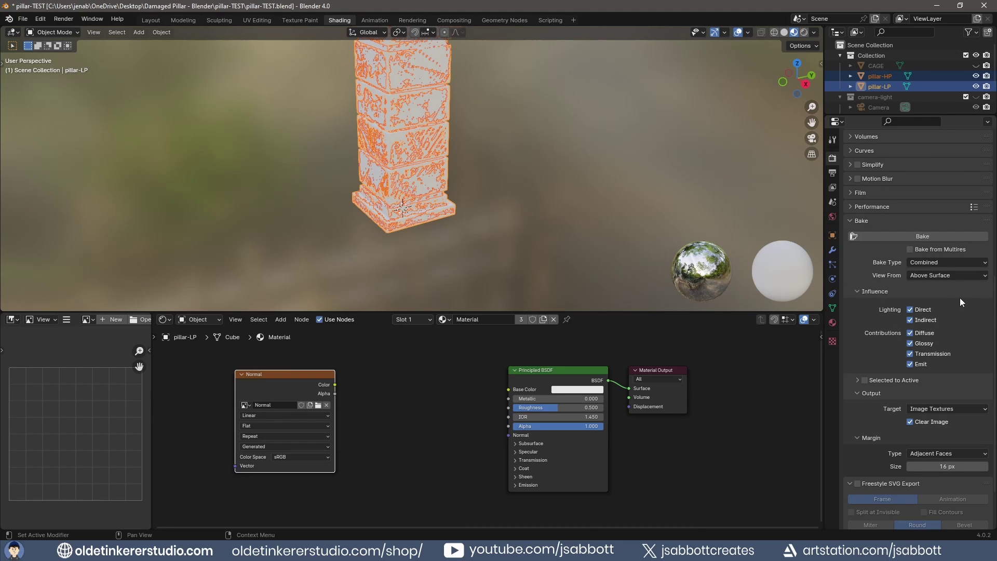
{"action": "left_click", "coordinate": [939, 262]}
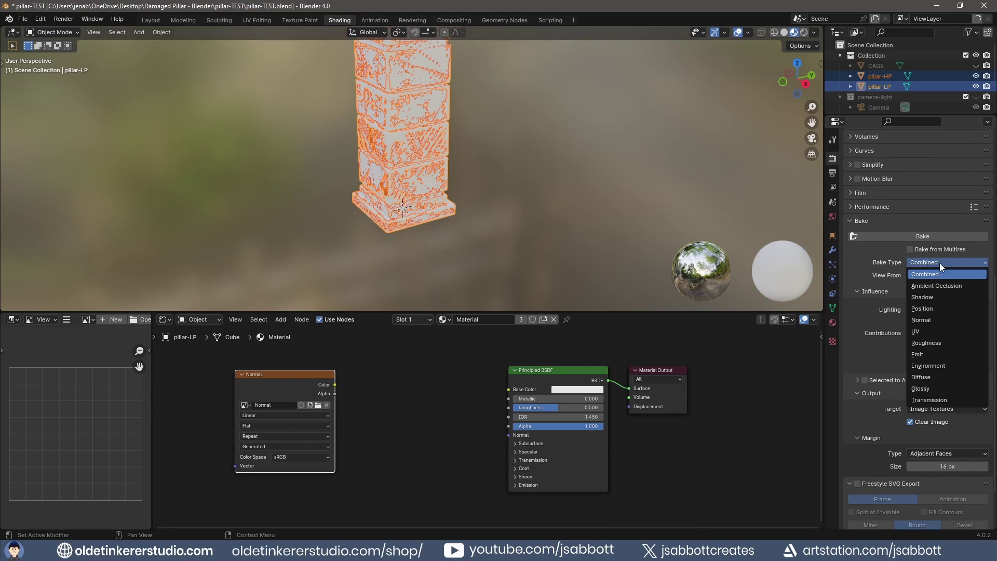
{"action": "left_click", "coordinate": [935, 319]}
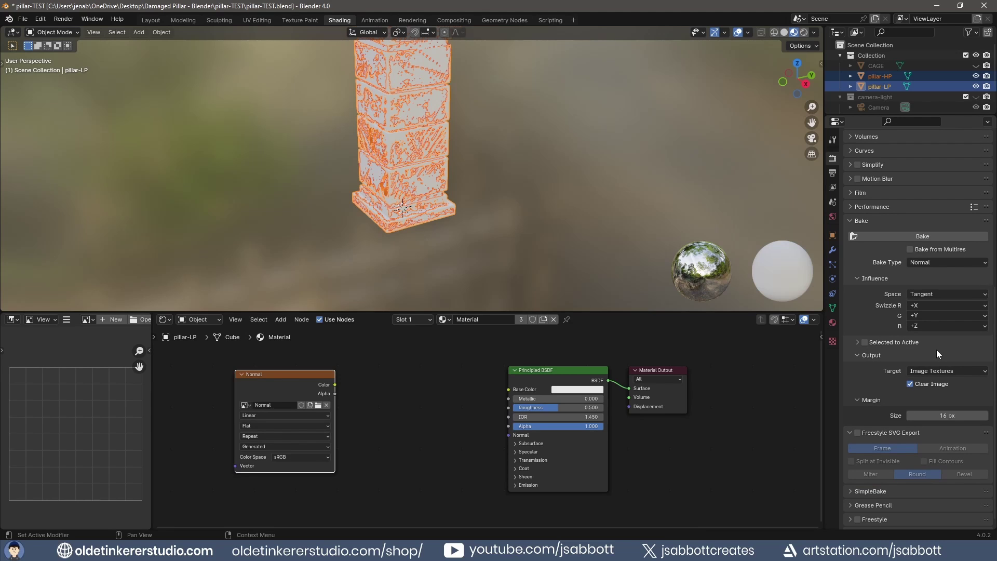
Bake the normal map with Selected to Active, Cage, and 0.1 max ray distance
{"action": "left_click", "coordinate": [857, 342]}
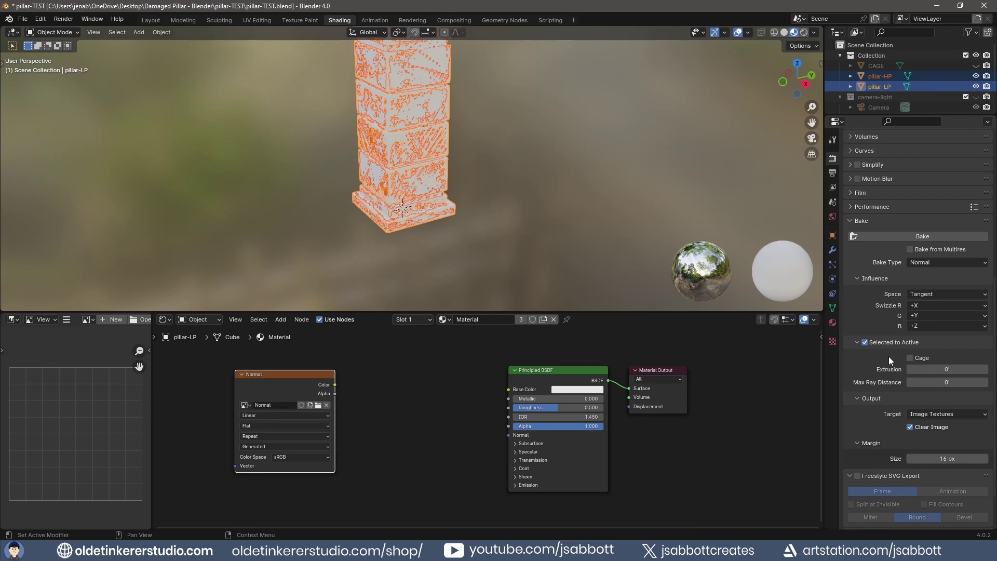
{"action": "left_click", "coordinate": [909, 358]}
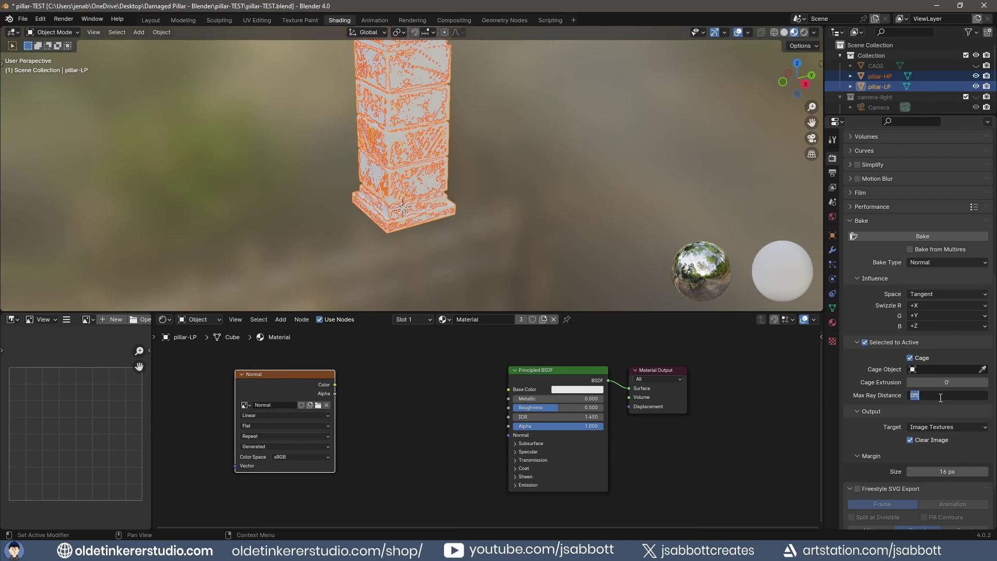
{"action": "left_click_drag", "start_coordinate": [940, 397], "coordinate": [940, 397]}
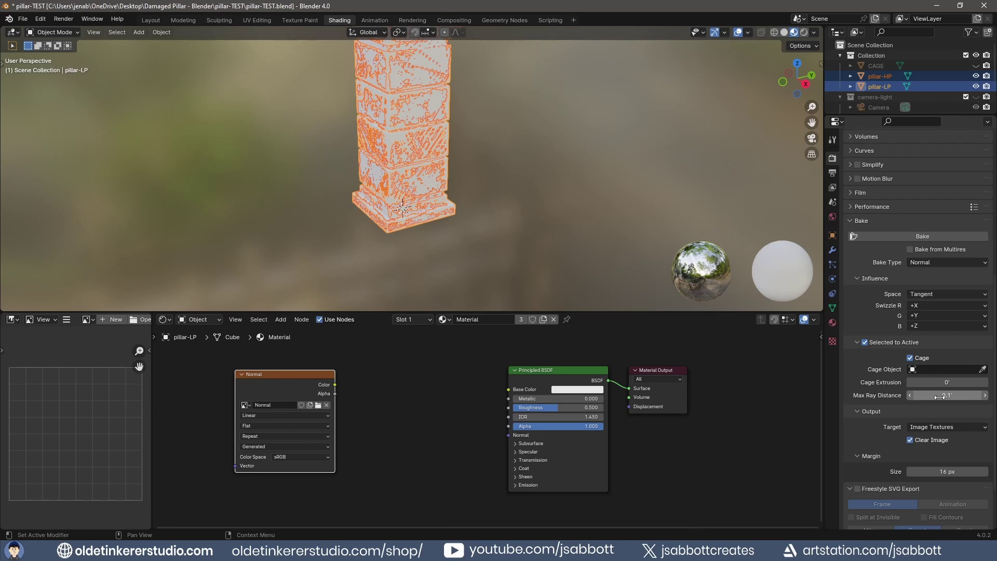
{"action": "left_click", "coordinate": [927, 237]}
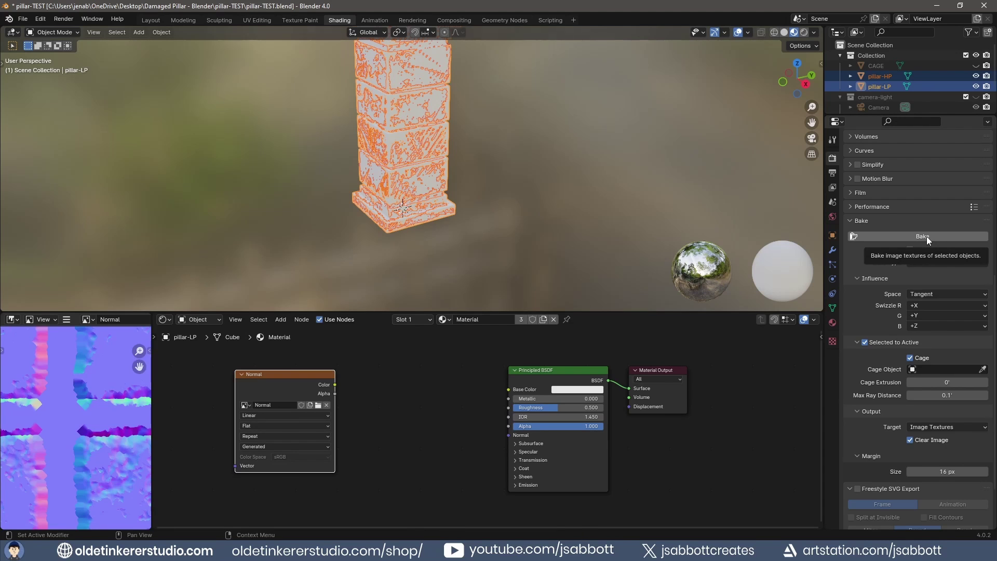
{"action": "left_click", "coordinate": [66, 319]}
{"action": "mouse_move", "coordinate": [80, 342]}
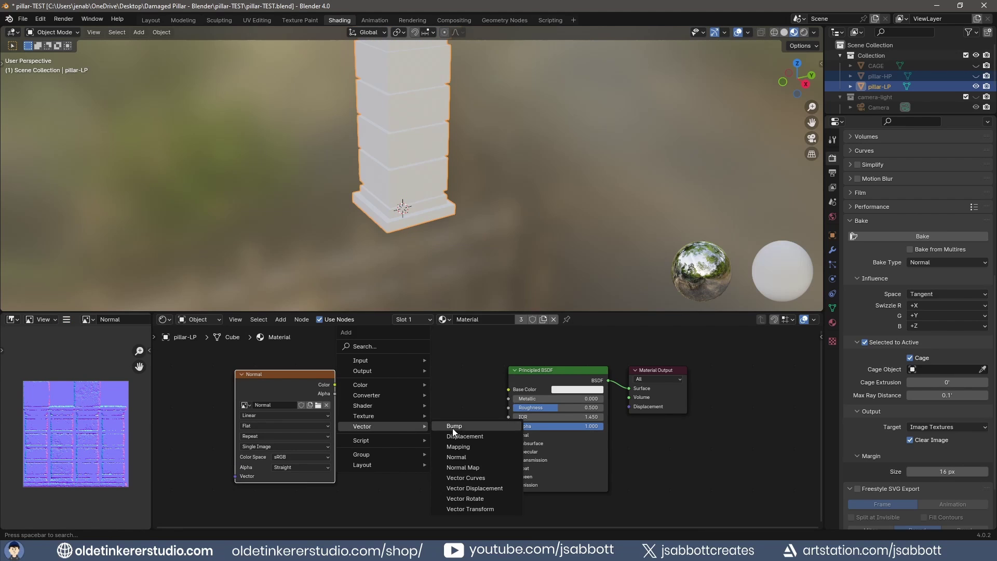
Insert an inverted Bump node from the Normal image Color into the Principled BSDF Normal
{"action": "left_click", "coordinate": [453, 426]}
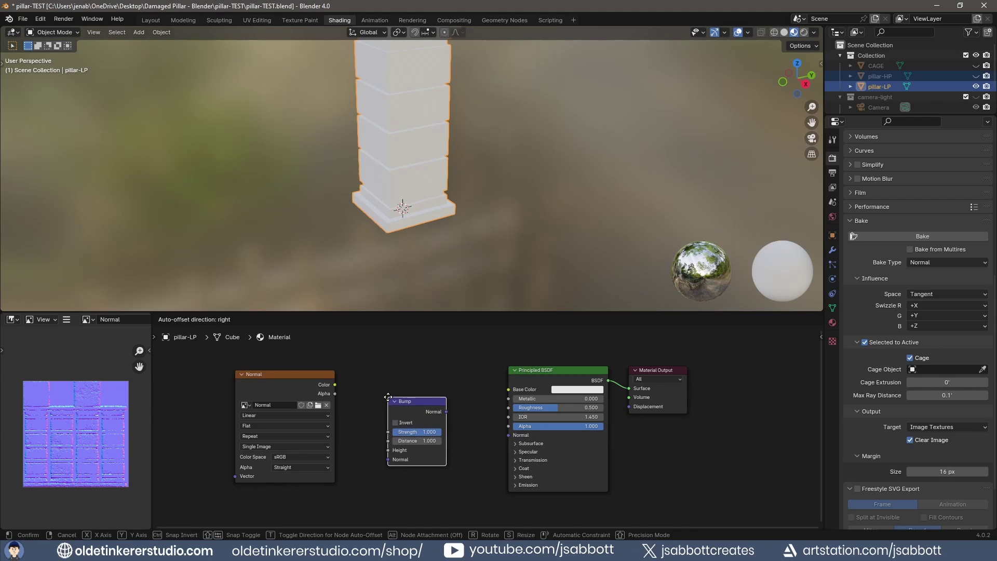
{"action": "left_click", "coordinate": [375, 394]}
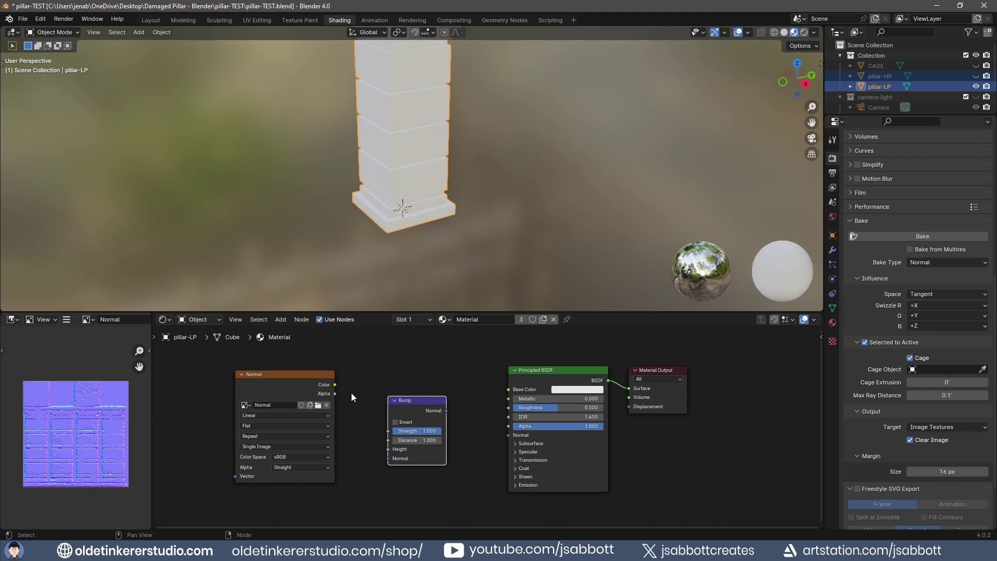
{"action": "left_click_drag", "start_coordinate": [334, 385], "coordinate": [388, 448]}
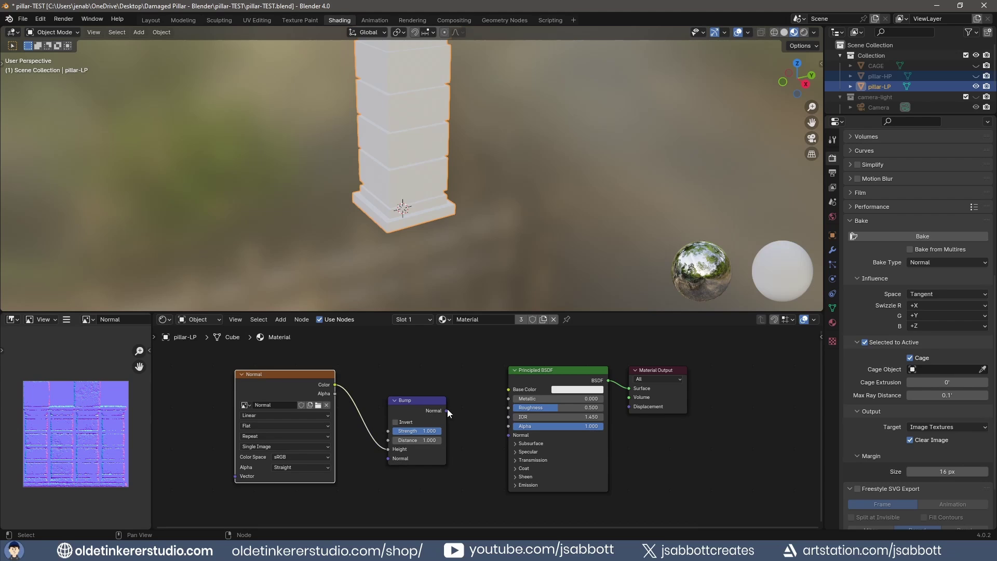
{"action": "left_click_drag", "start_coordinate": [447, 410], "coordinate": [508, 435]}
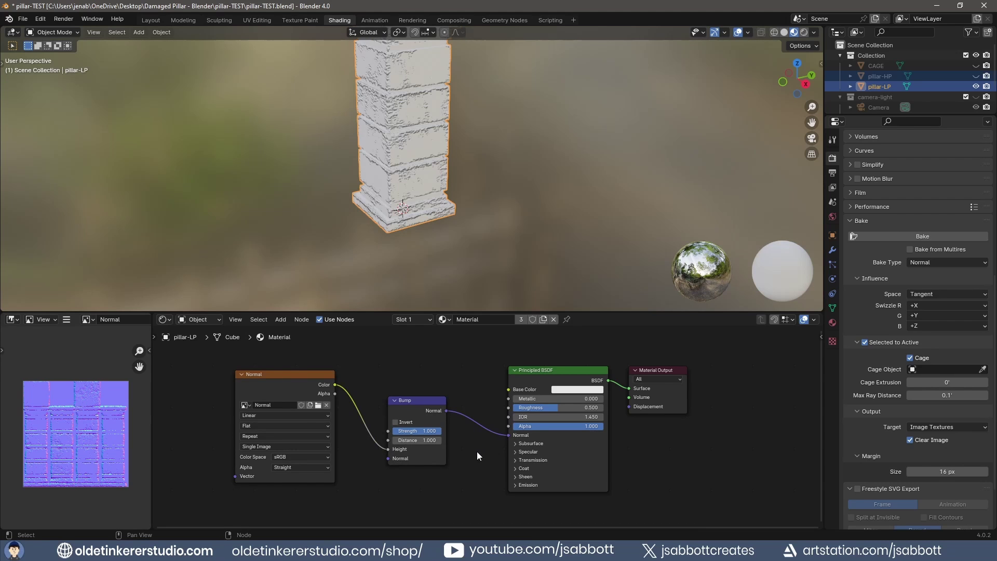
{"action": "left_click", "coordinate": [395, 422]}
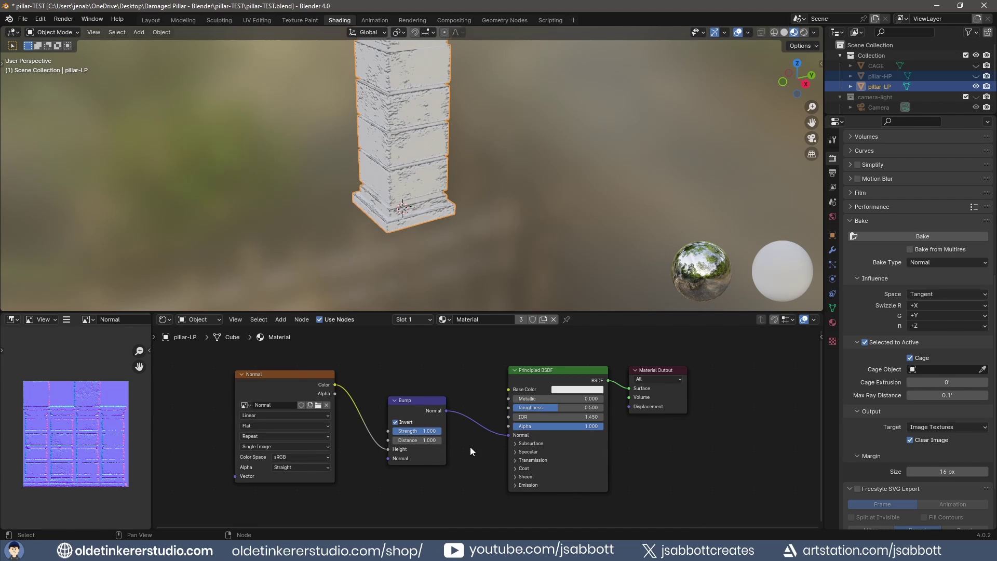
{"action": "key", "text": "ctrl+shift+t"}
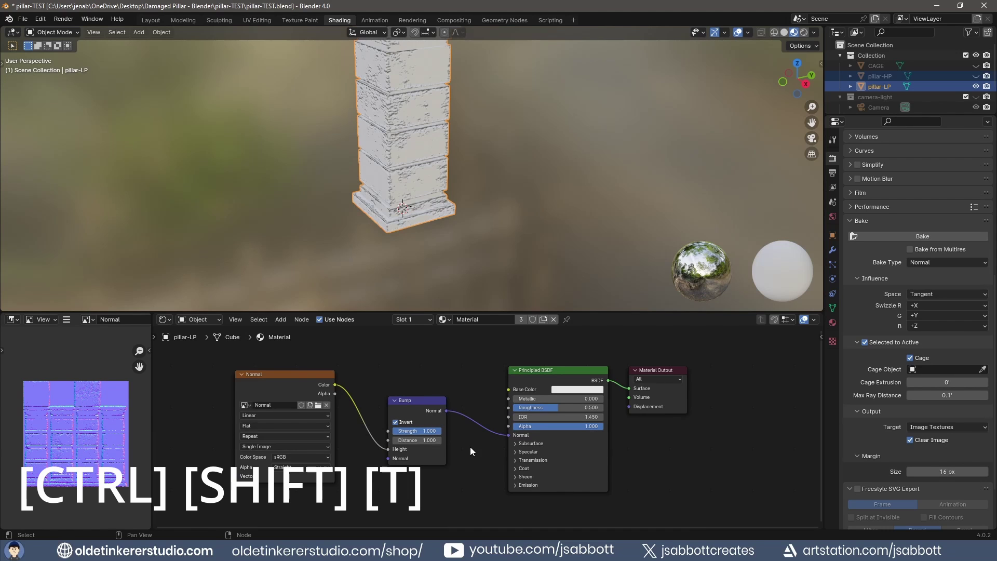
{"action": "left_click", "coordinate": [550, 377]}
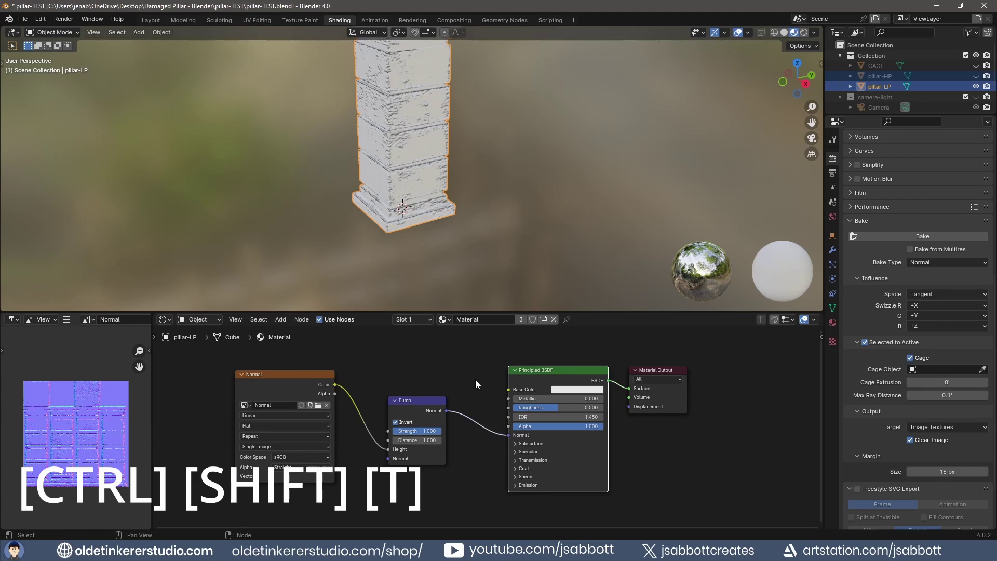